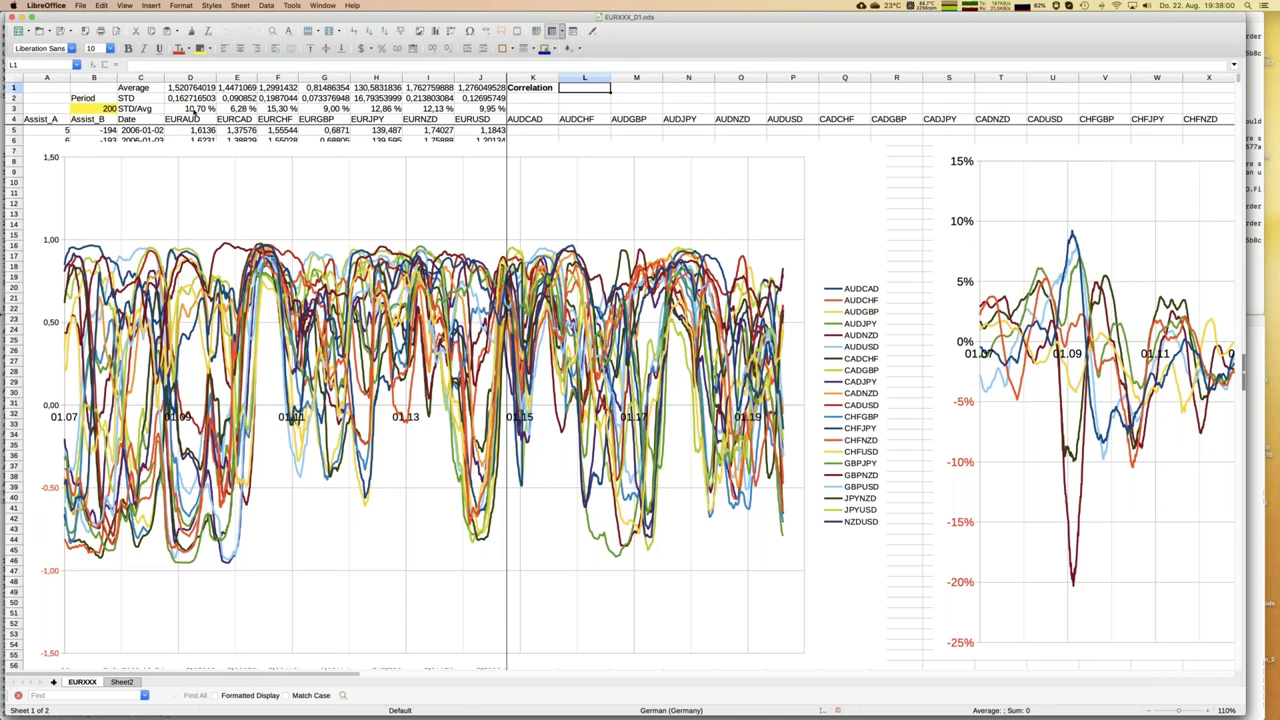
- Examine the EUR pair columns from EURAUD to EURUSD and their first price rows
drag(190, 119, 473, 119)
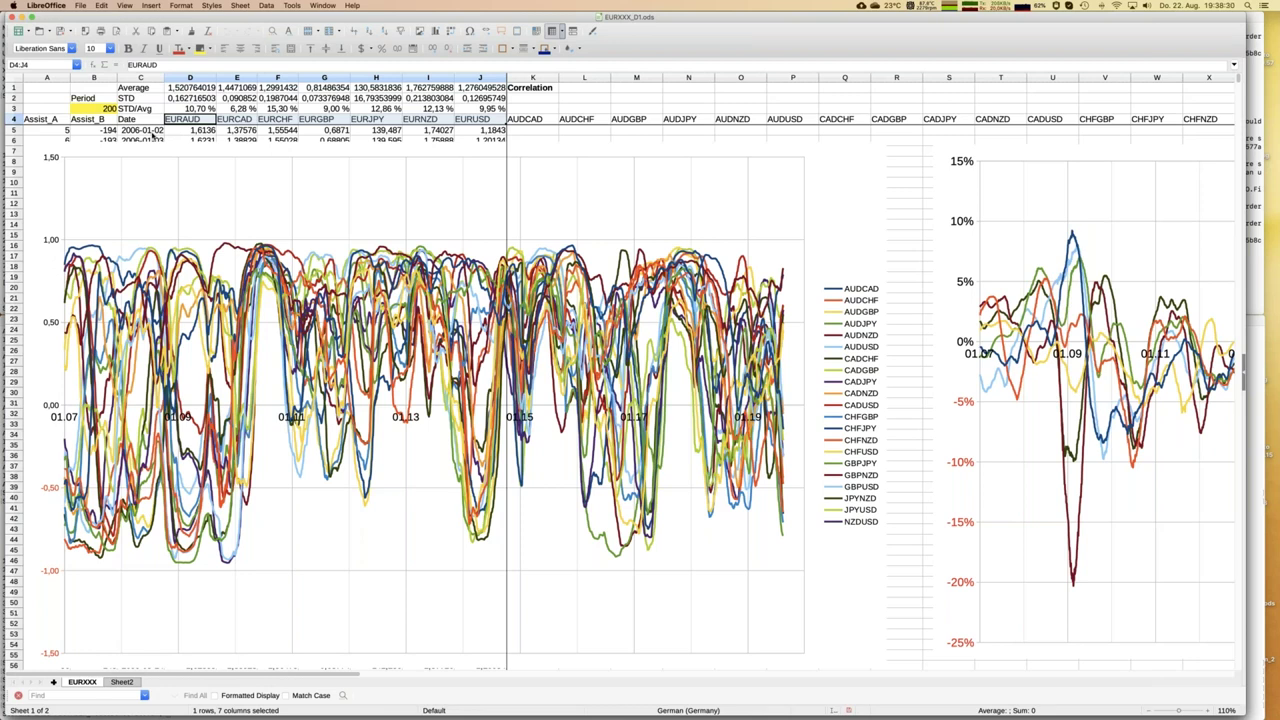
key(Down)
key(Down)
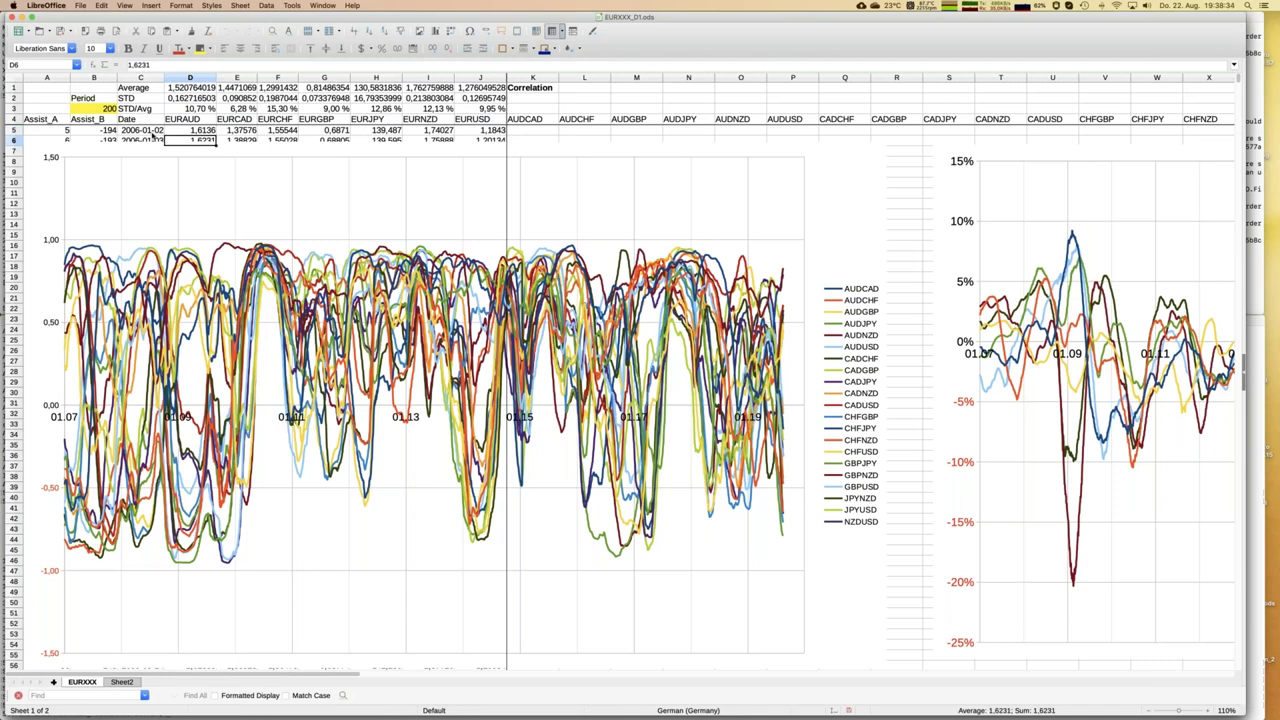
key(Right)
key(Right)
key(Right)
key(Right)
key(Right)
key(Right)
key(Right)
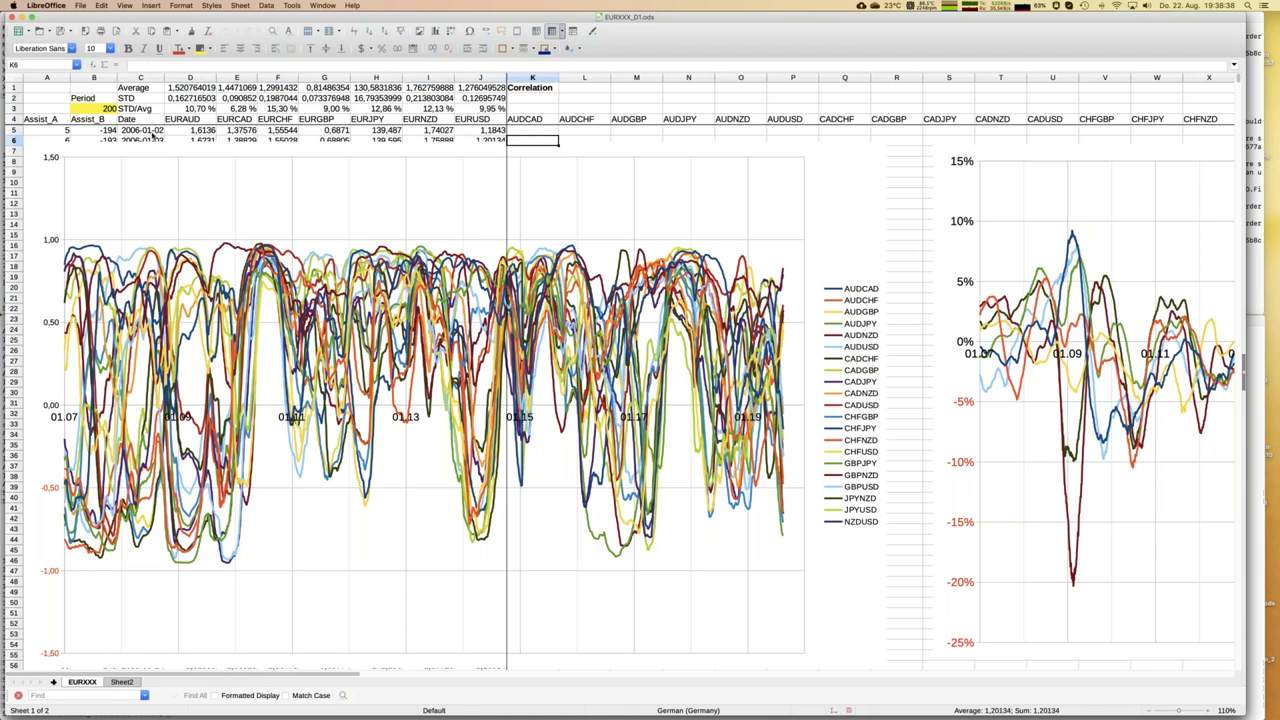
- Find the first calculated correlation row under AUDCAD and examine the formulas there through AUDGBP
key(Up)
key(Up)
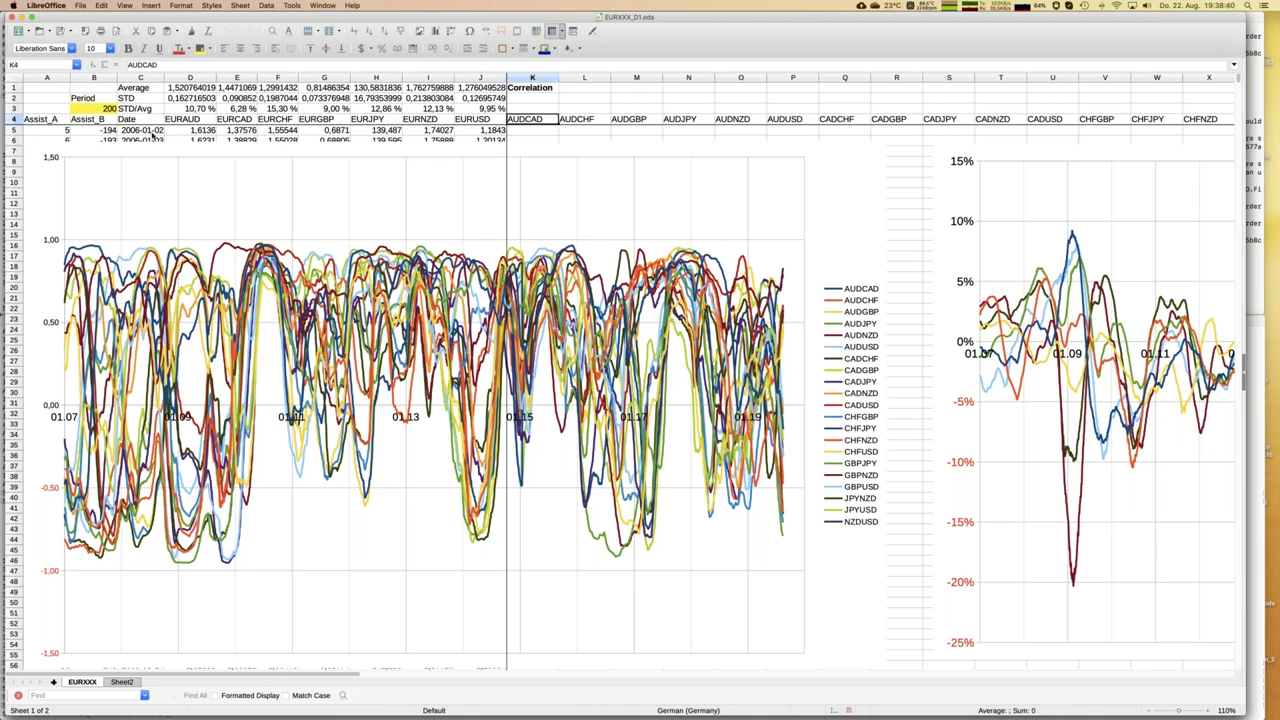
key(Down)
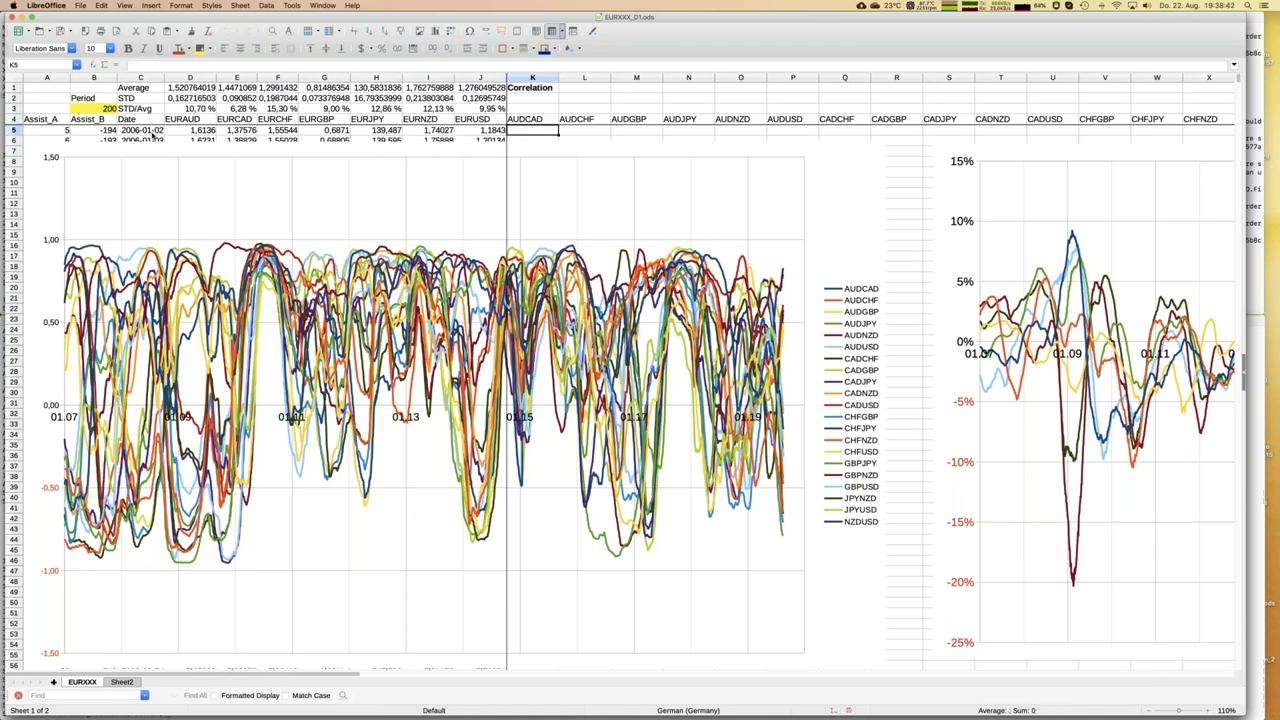
key(ctrl+Down)
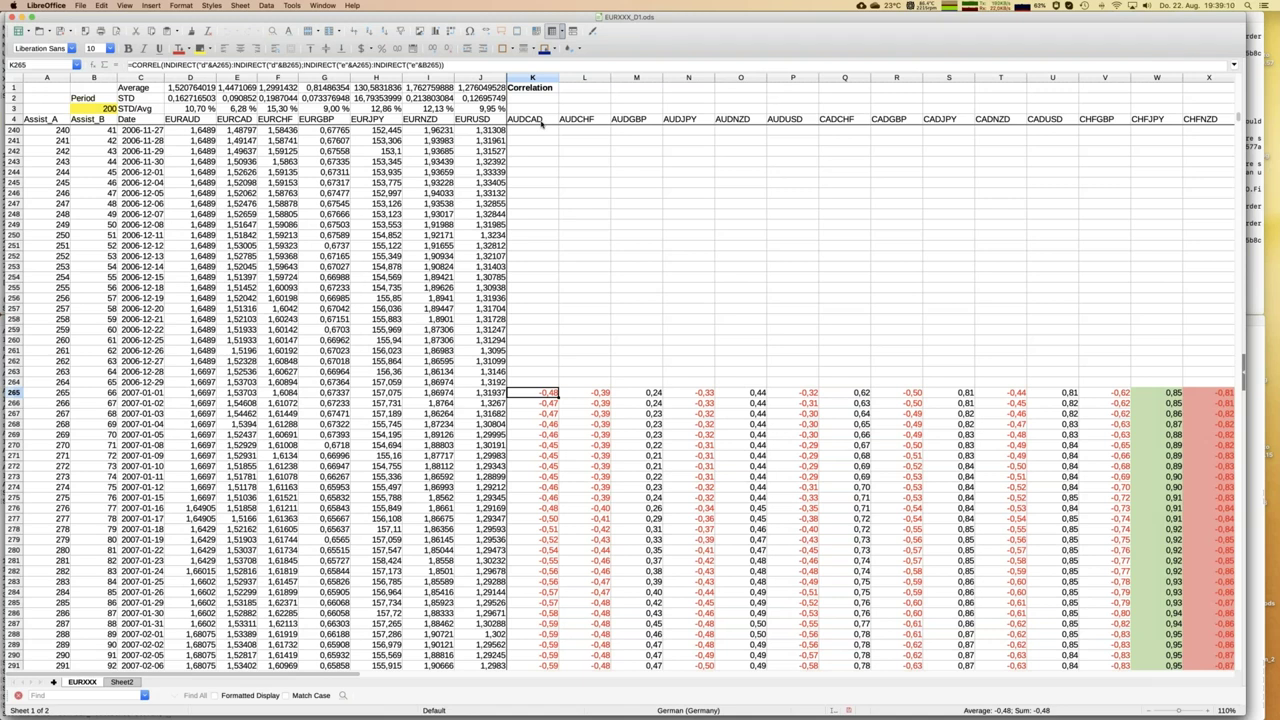
key(Right)
key(Right)
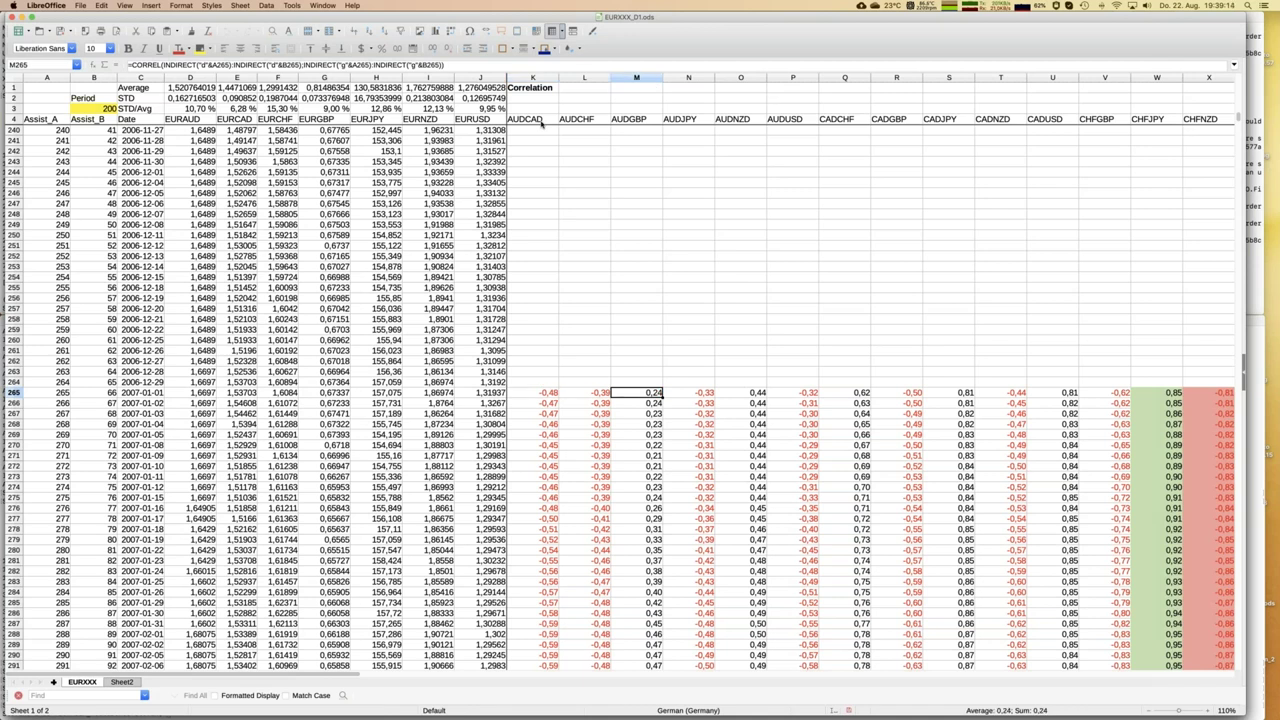
click(642, 120)
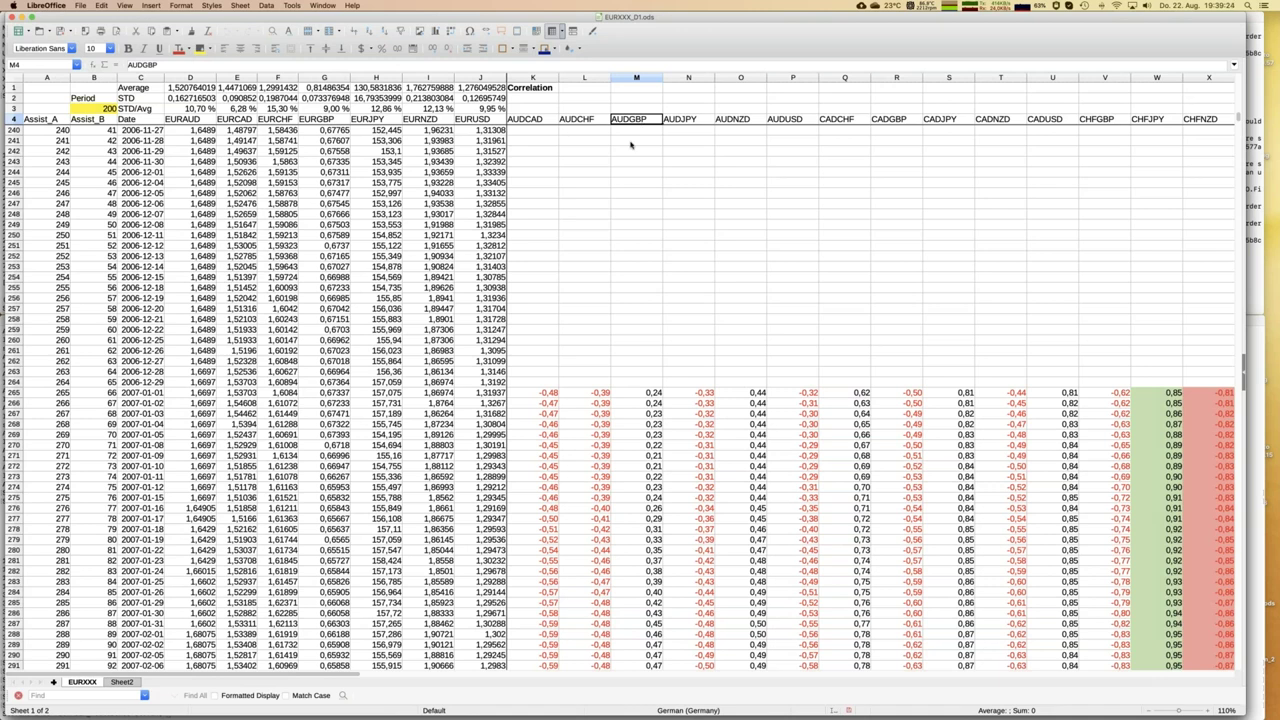
- Compare the AUDCAD correlation formula in K265 with the EURAUD and EURCAD prices in the same row
click(542, 395)
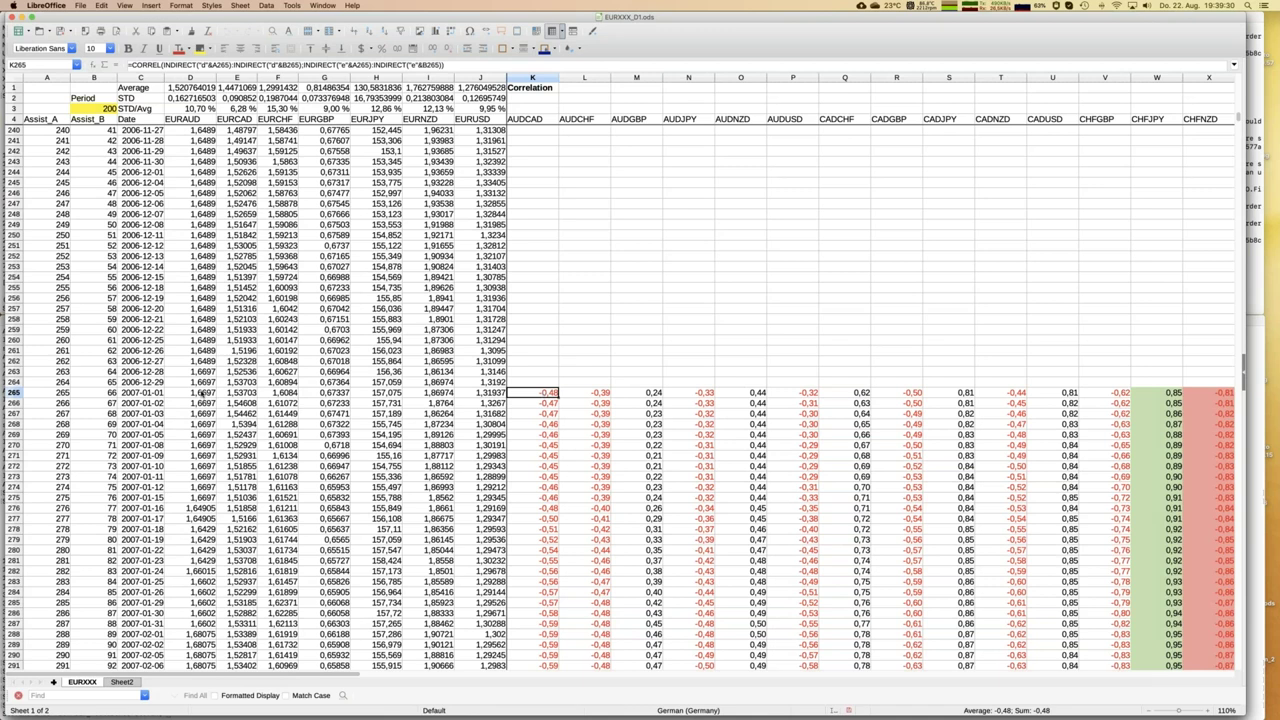
click(190, 393)
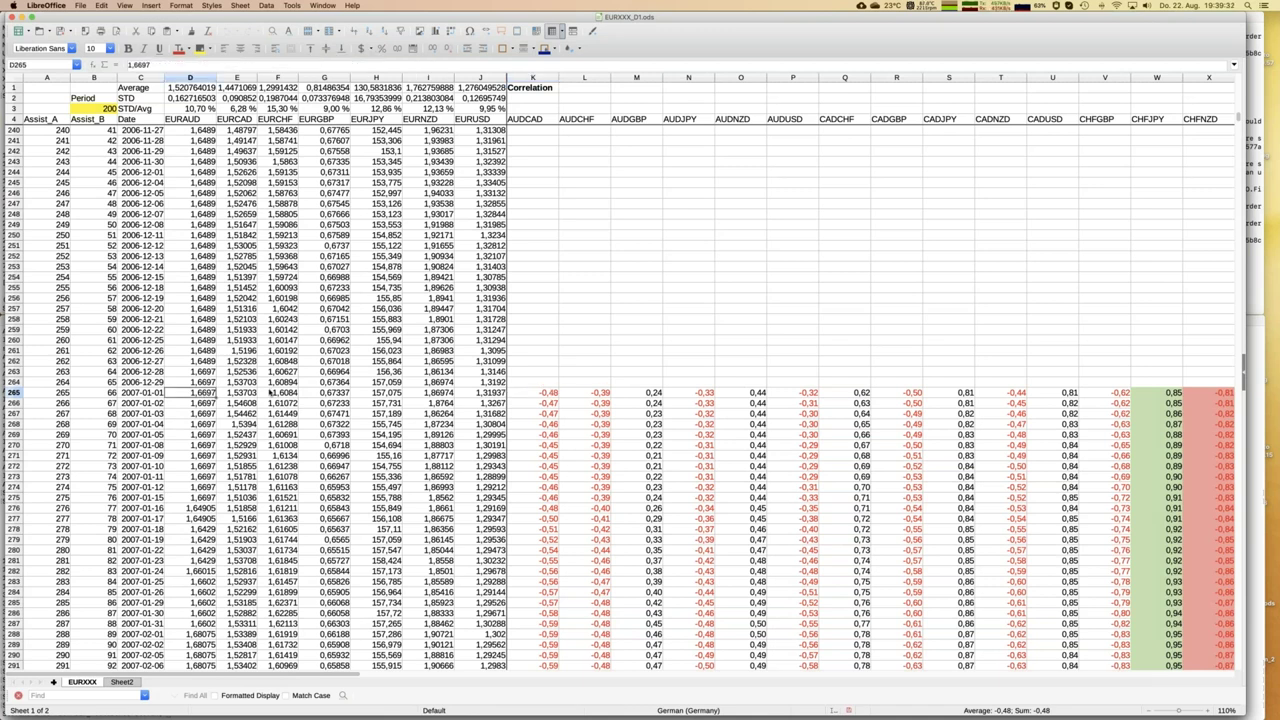
click(236, 396)
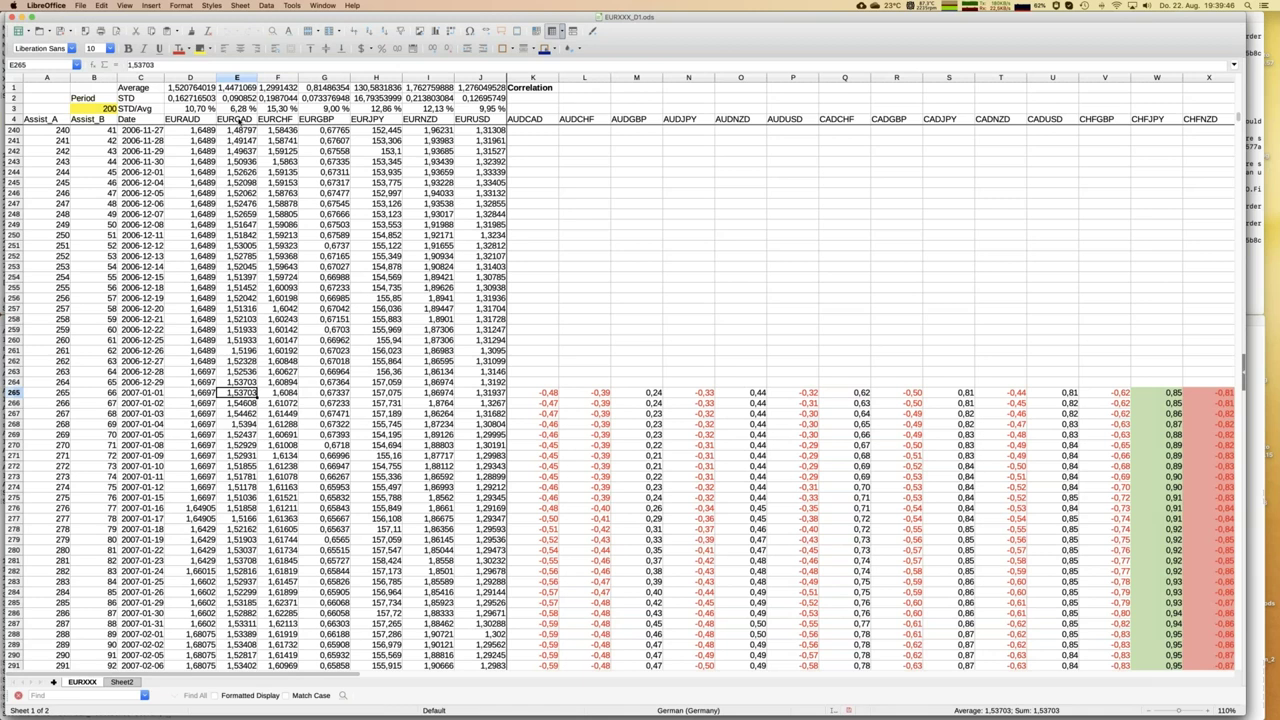
click(538, 397)
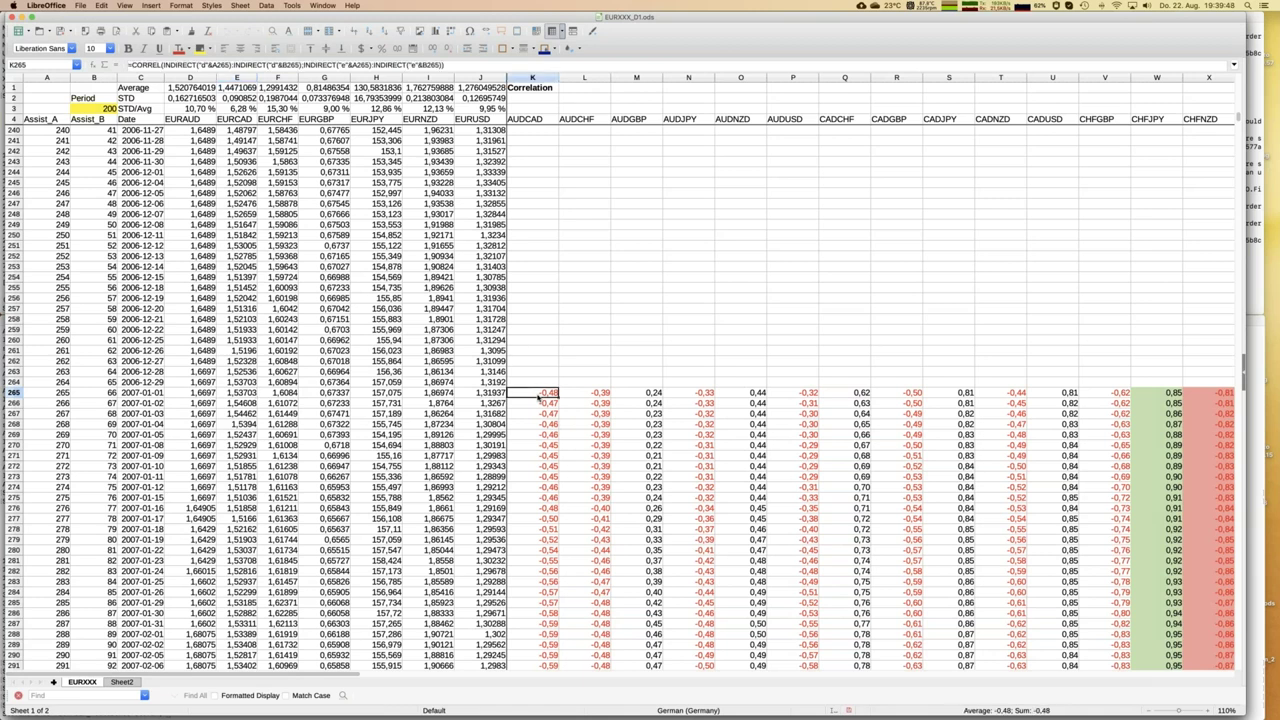
- Inspect the row 265 correlation formulas for the AUD pairs up to AUDUSD and for CADCHF
key(Right)
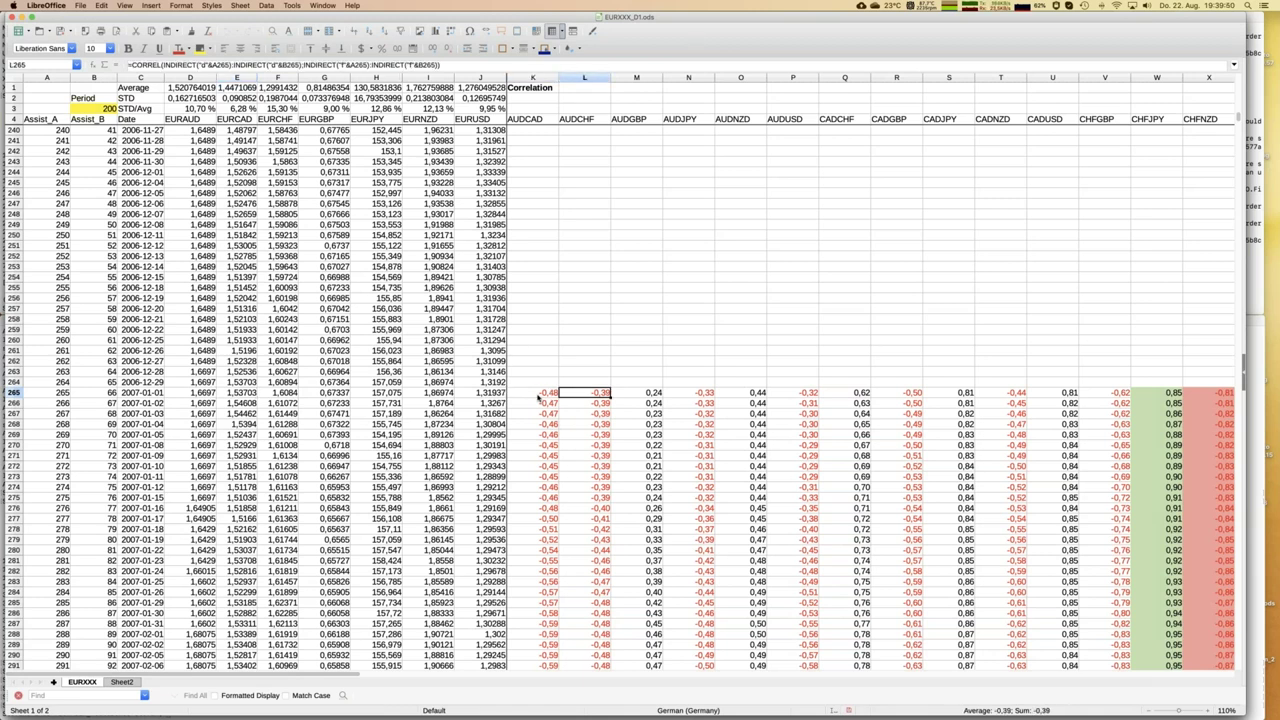
key(Right)
key(Right)
key(Right)
key(Right)
key(Right)
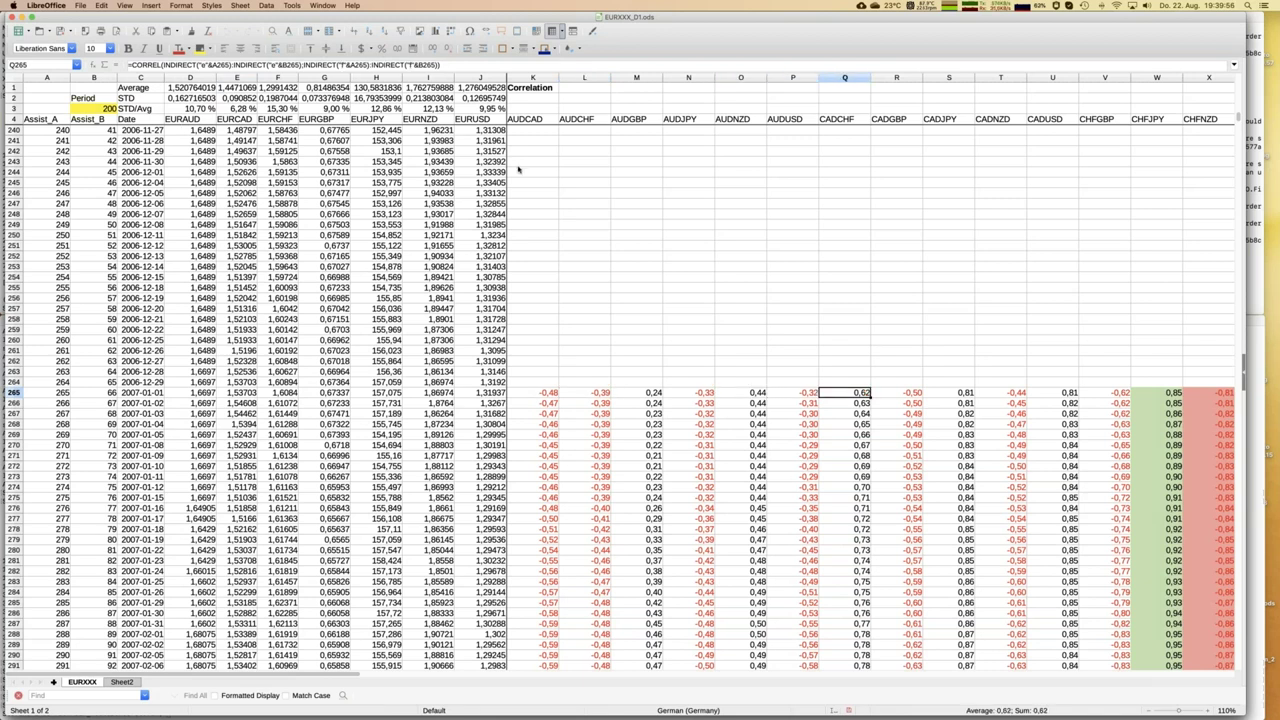
key(Left)
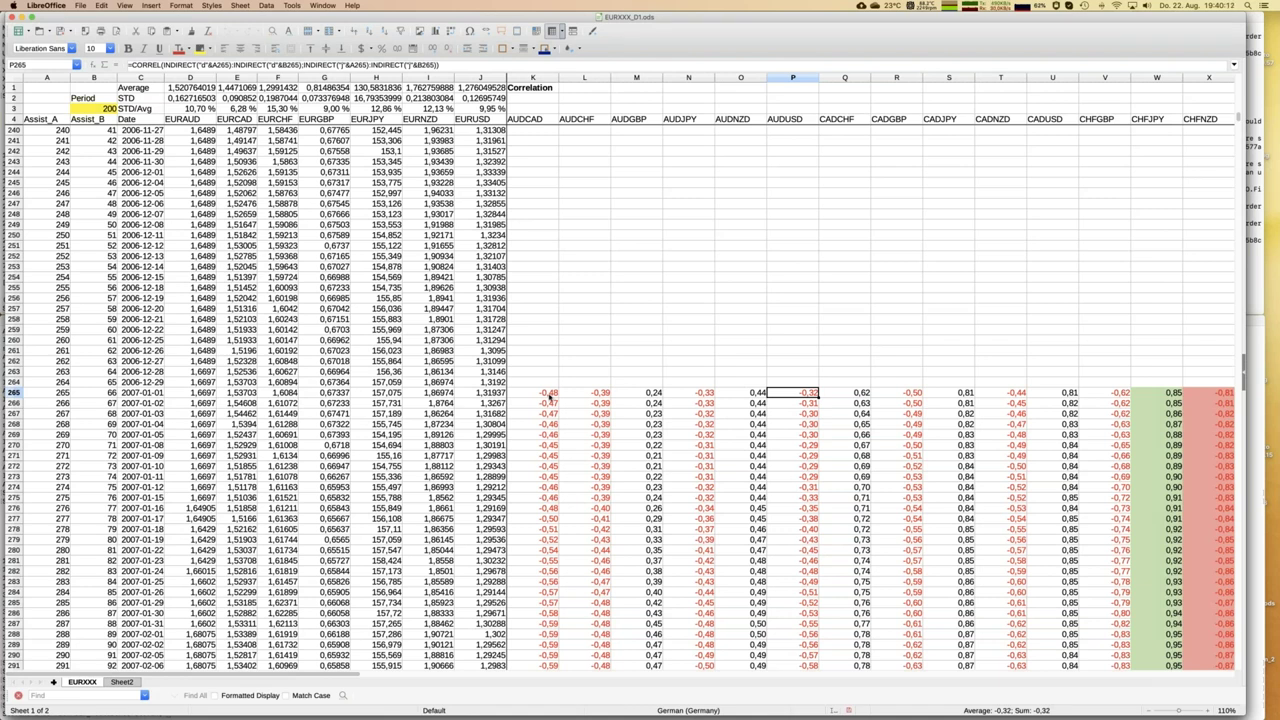
- Look through the remaining correlation formulas in row 265, from CADCHF through JPYUSD
key(Right)
key(Right)
key(Right)
key(Right)
key(Right)
key(Right)
key(Right)
key(Right)
key(Right)
key(Right)
key(Right)
key(Right)
key(Right)
key(Right)
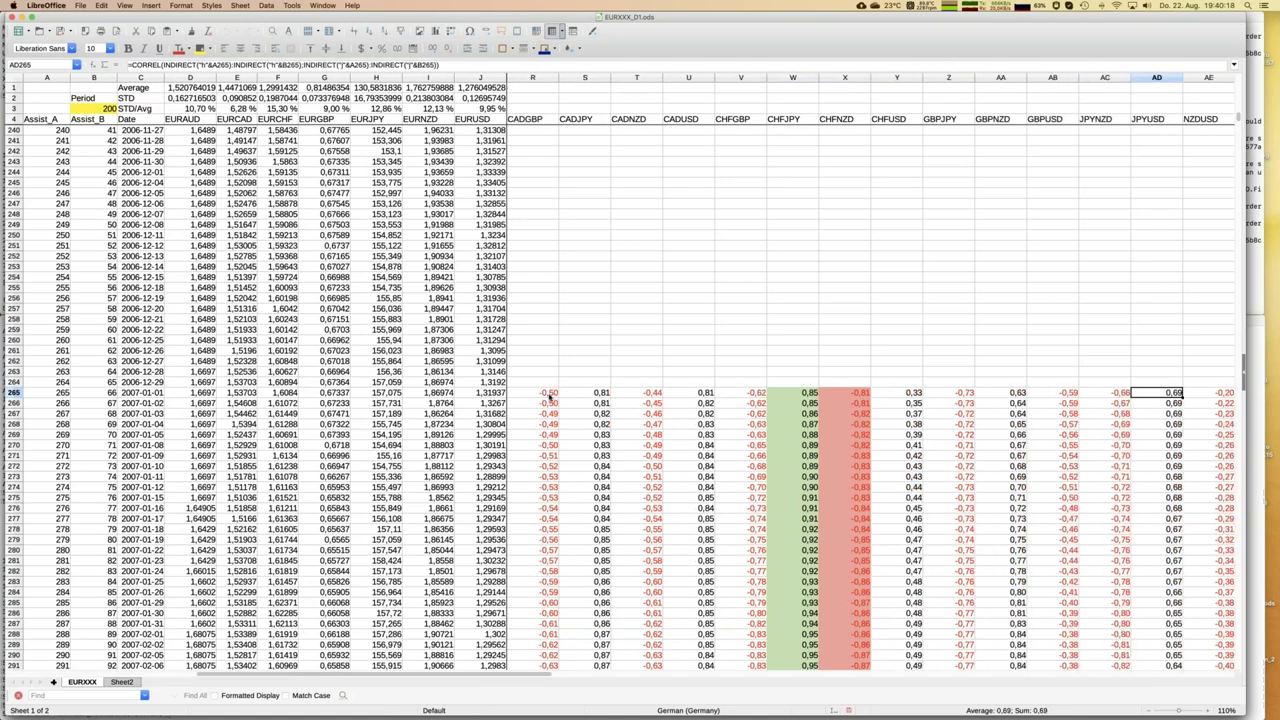
- Examine the highlighted CHFJPY and CHFNZD correlations in row 265, and the cells after them up to JPYNZD
key(Left)
key(Left)
key(Left)
key(Left)
key(Left)
key(Left)
key(Left)
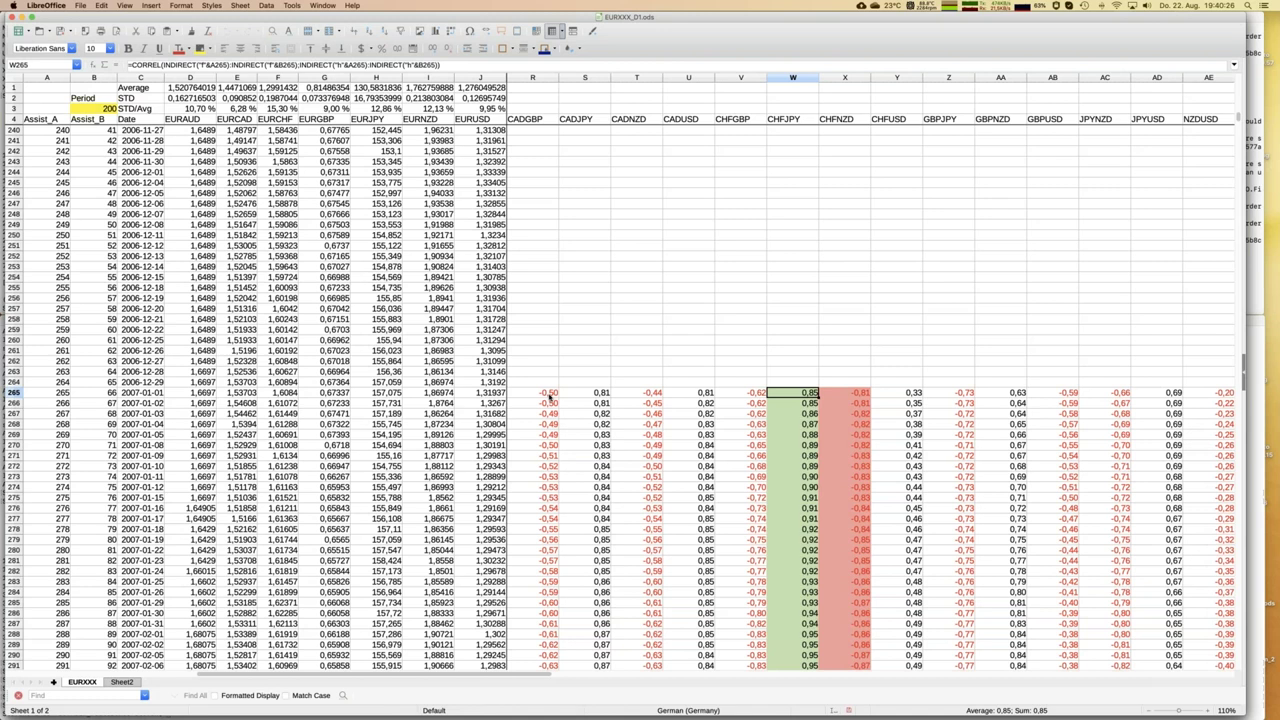
key(Right)
key(Right)
key(Left)
key(Left)
key(Right)
key(Right)
key(Right)
key(Right)
key(Right)
key(Right)
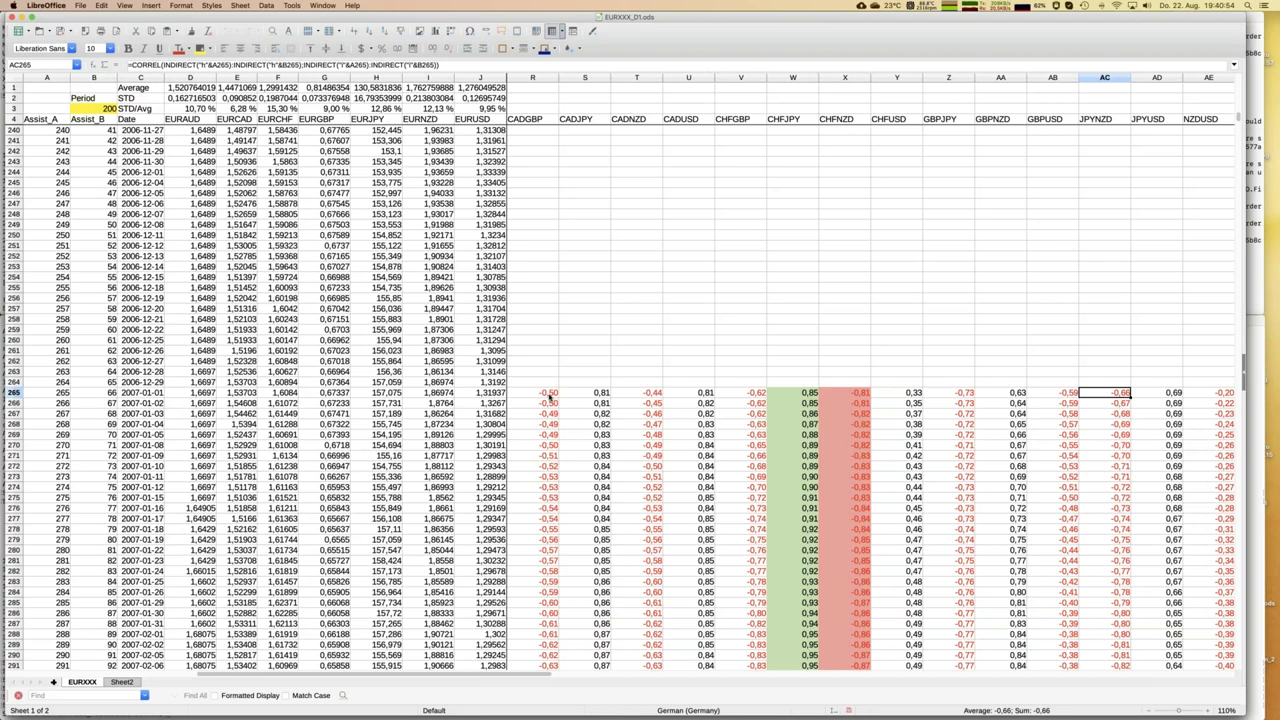
- Examine the regression formulas in row 265 for the EUR pairs from EURAUD to EURNZD
key(Right)
key(Right)
key(Right)
key(Right)
key(Right)
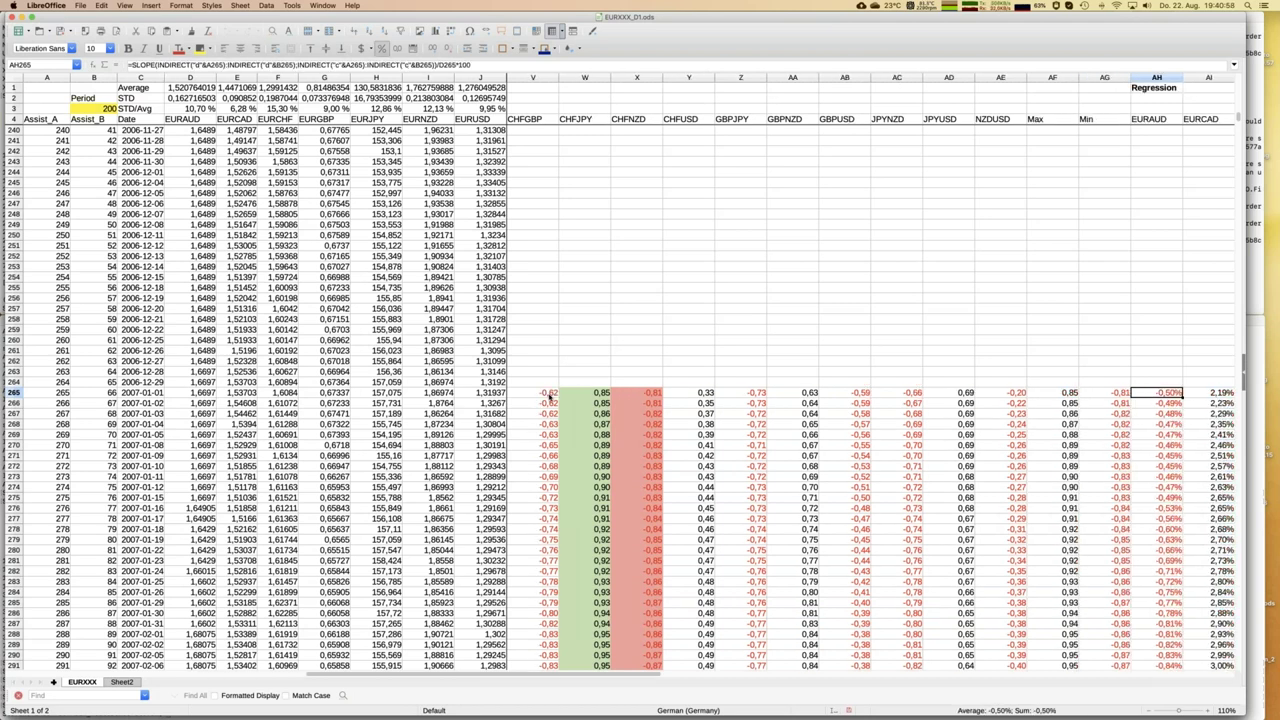
key(Right)
key(Right)
key(Right)
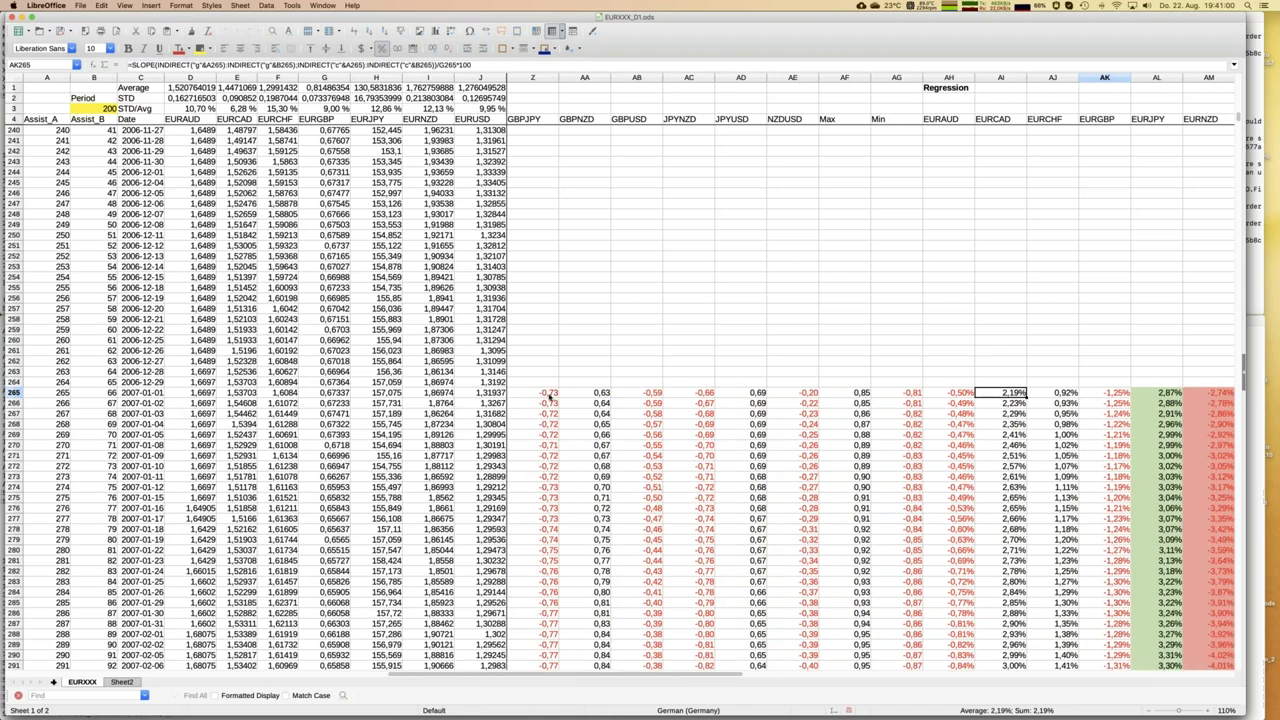
key(Right)
key(Right)
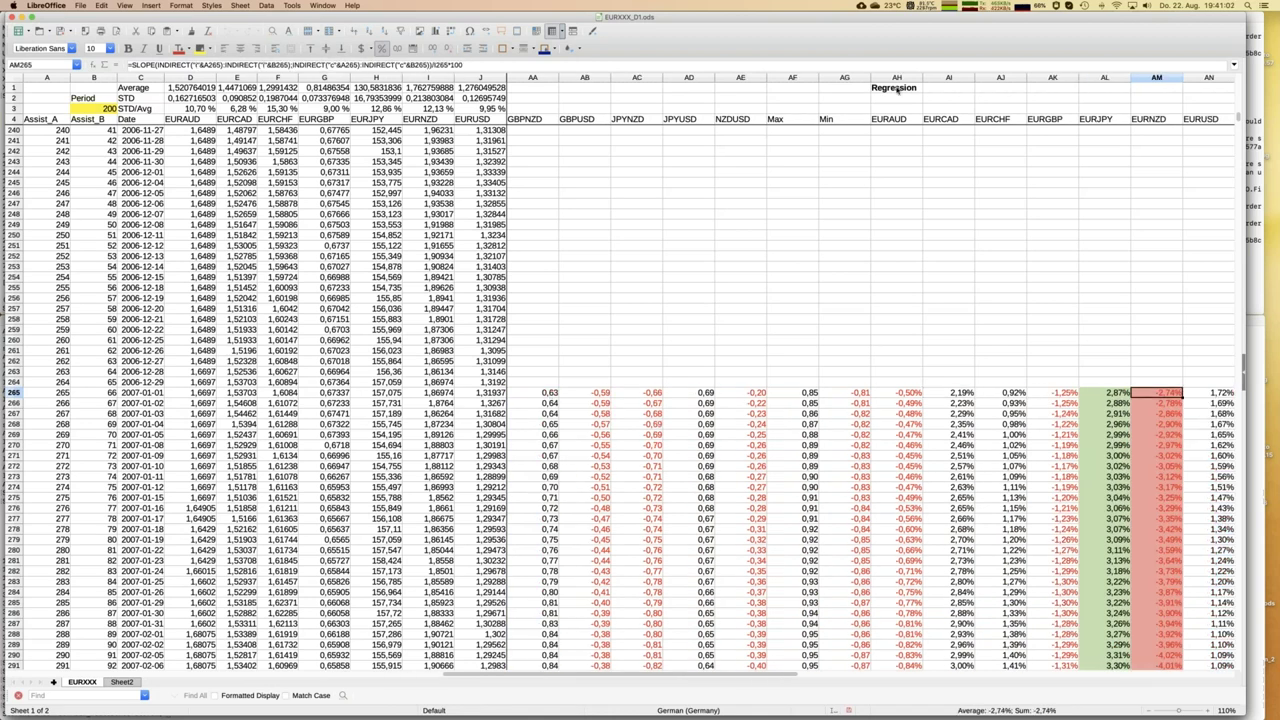
- Open the EURAUD regression formula in AH265 under the Regression heading and examine its SLOPE references
click(897, 89)
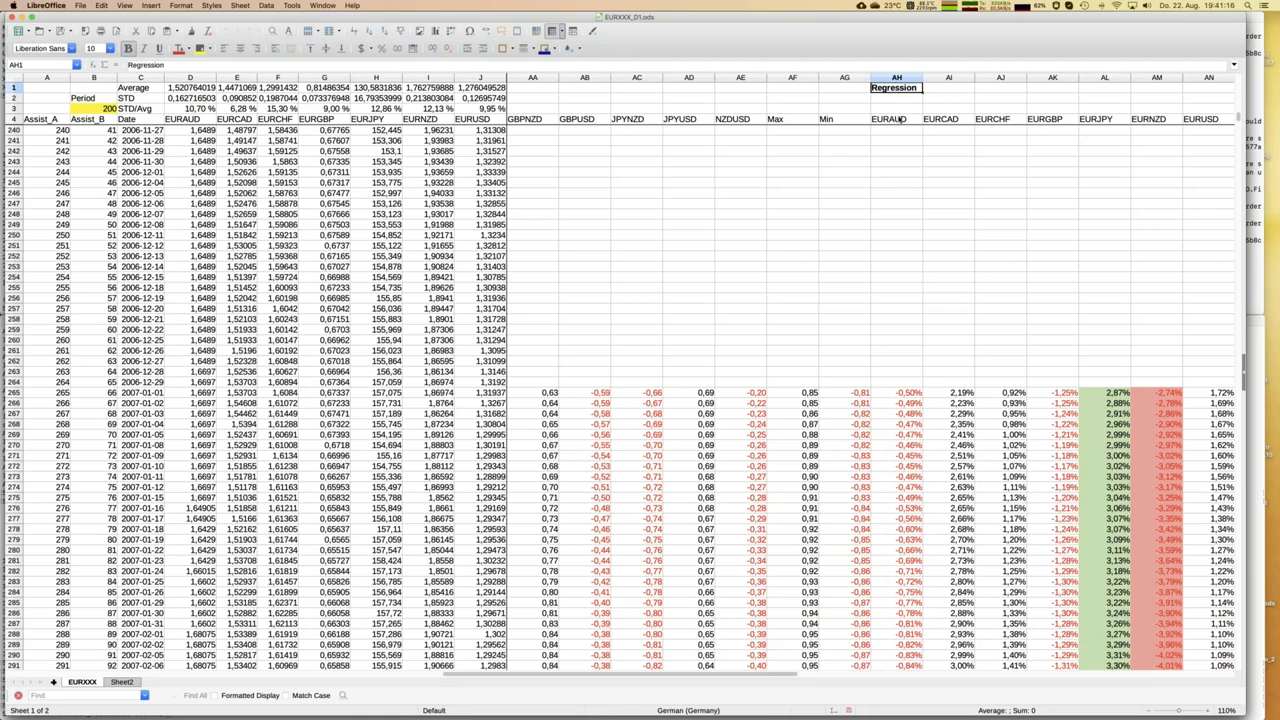
click(894, 393)
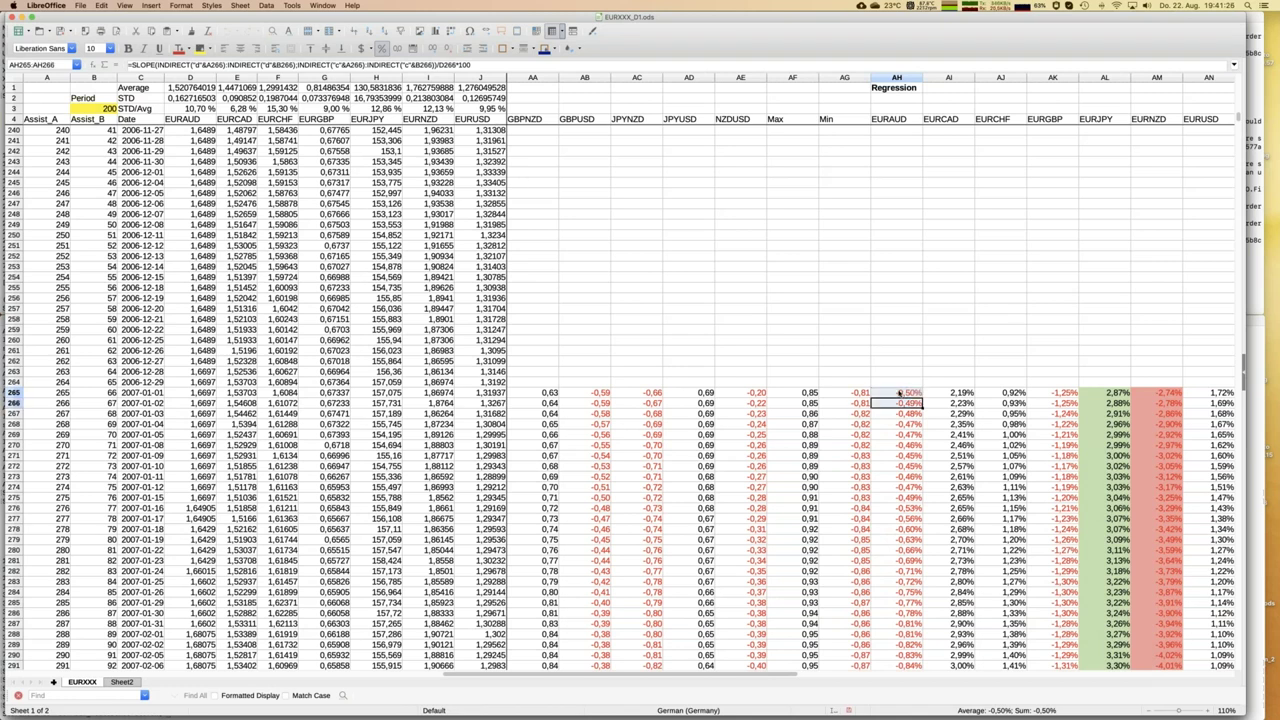
key(F2)
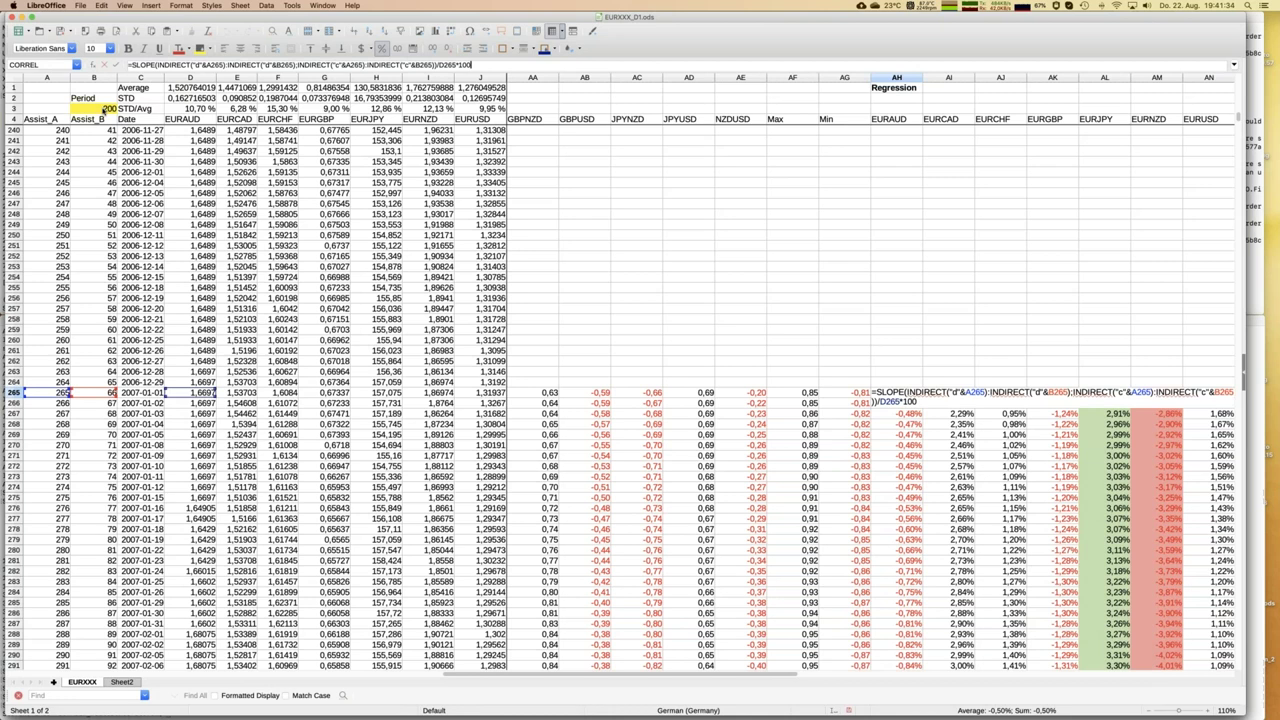
key(Return)
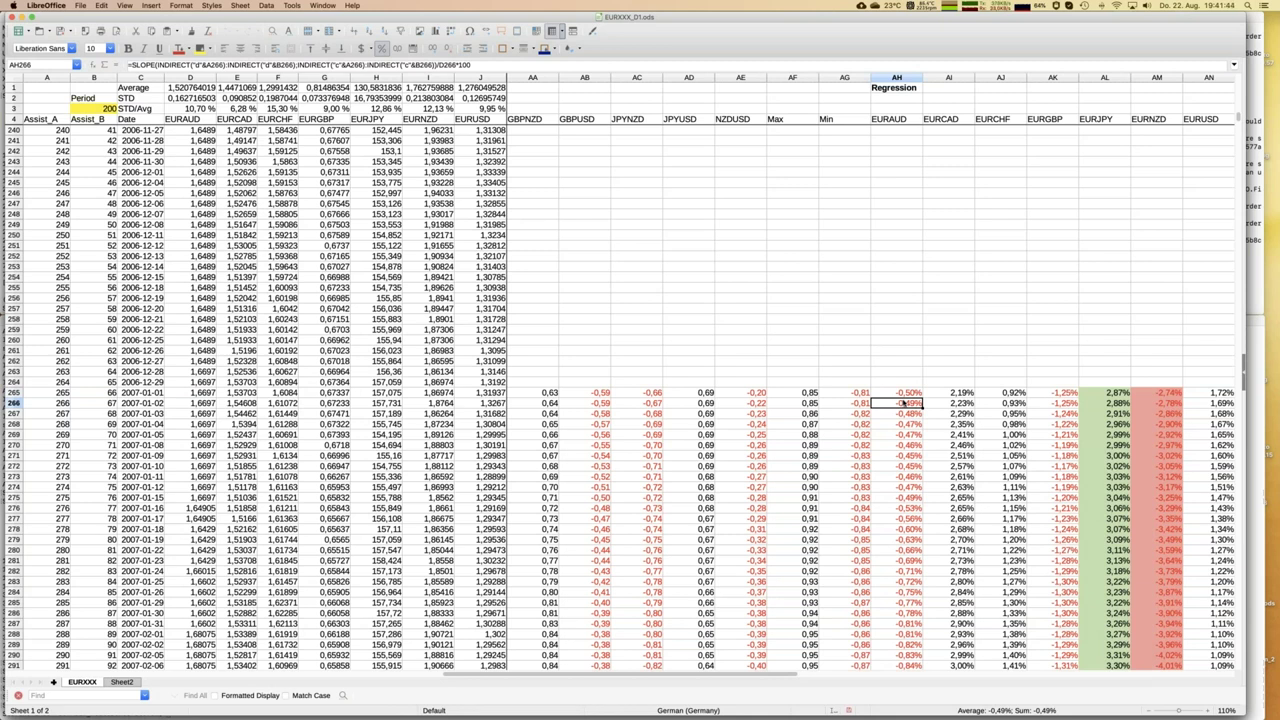
- Return to the Assist_A header in A4 at the start of the sheet
key(Left)
key(Left)
key(Left)
key(Left)
key(Left)
key(Left)
key(Left)
scroll(904, 403, left, 7)
scroll(904, 403, left, 3)
key(Home)
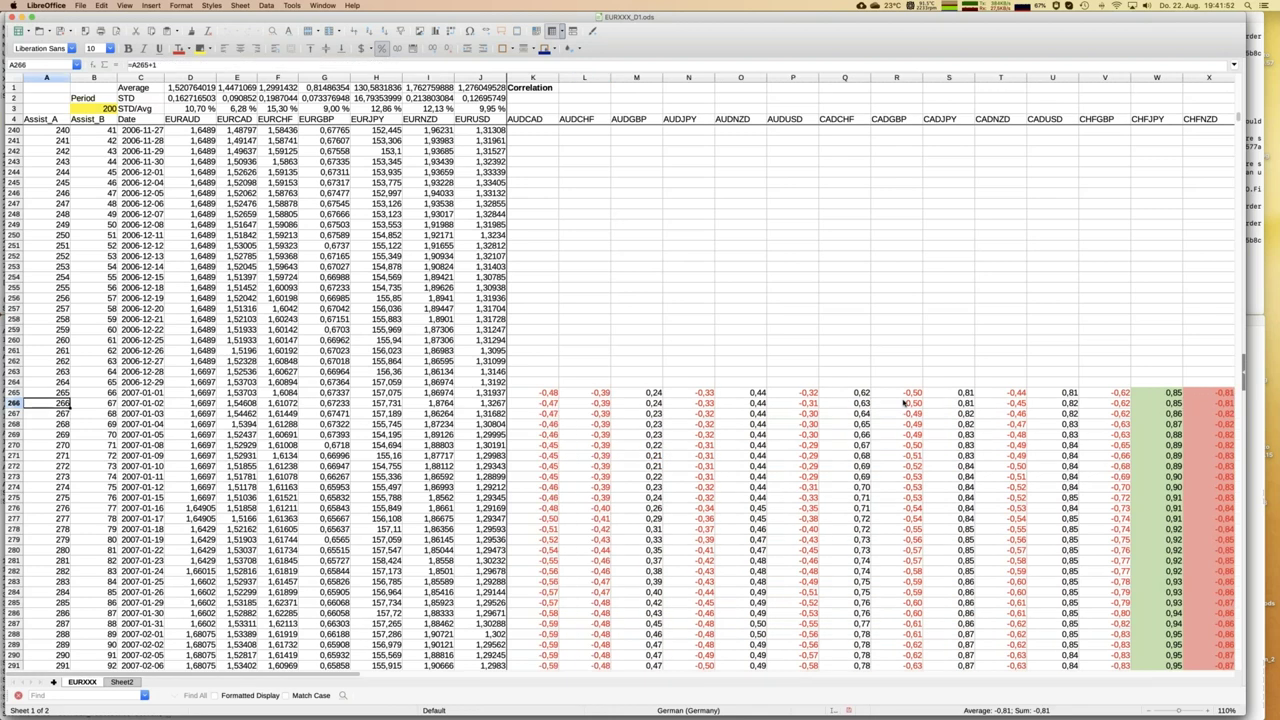
key(ctrl+Up)
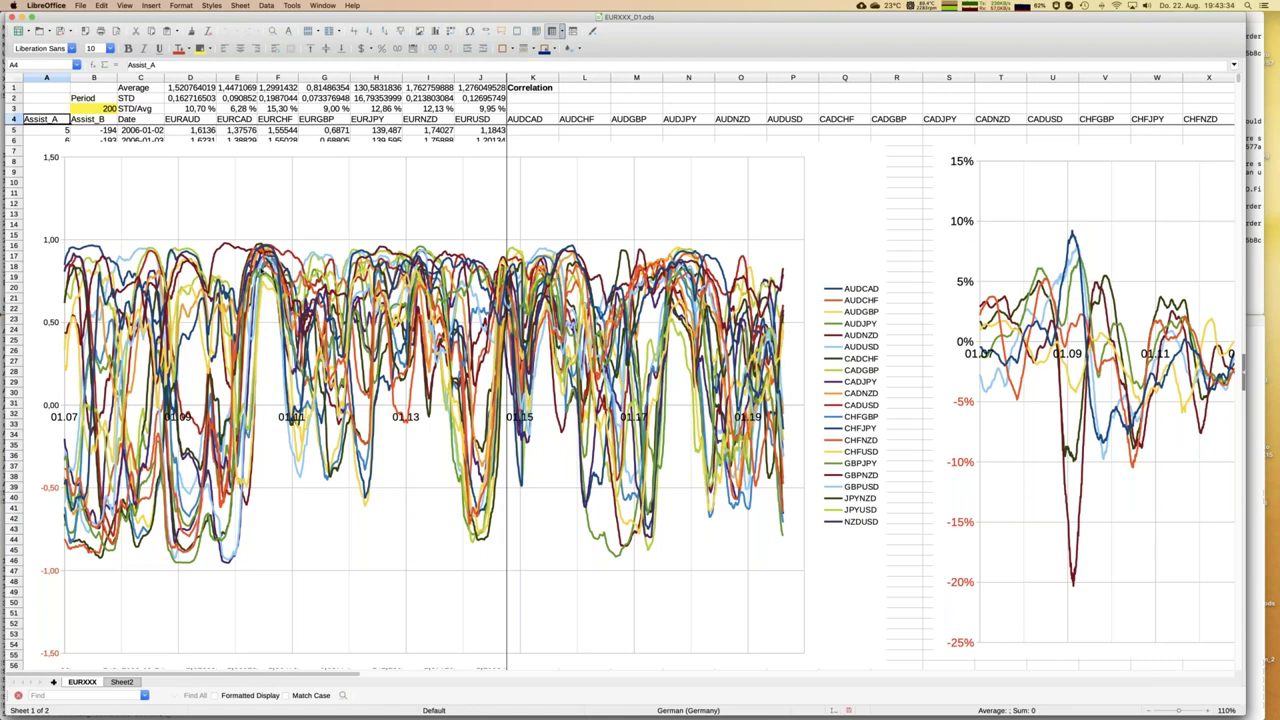
- Find the last data row beneath EURUSD and check its prices and date
click(484, 131)
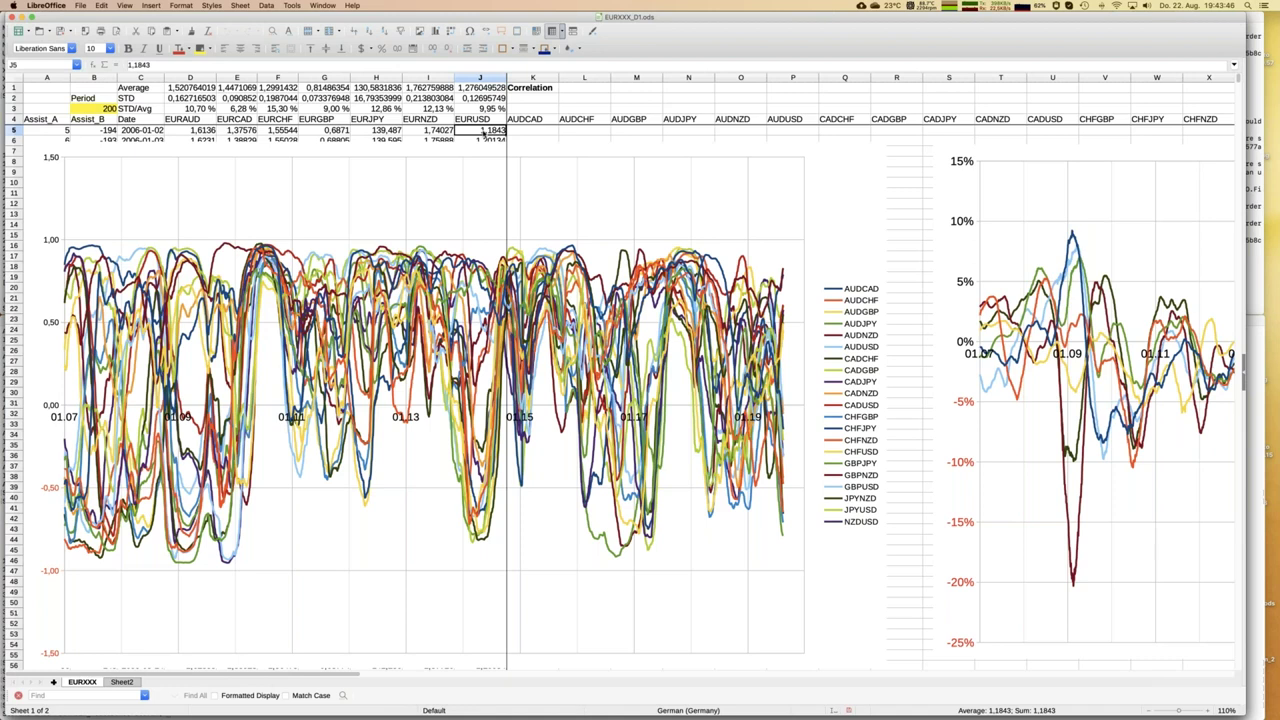
key(super+Down)
key(Right)
key(Left)
key(Left)
key(Left)
key(Left)
key(Left)
key(Left)
key(Left)
key(Left)
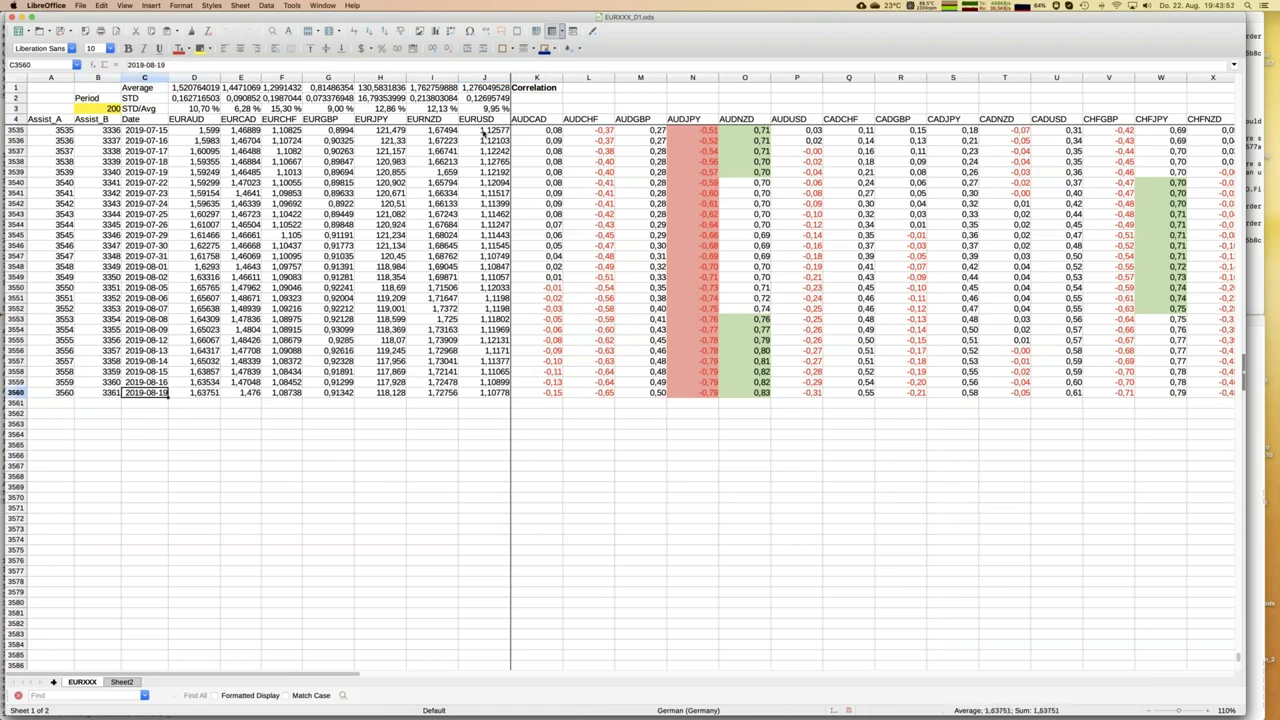
- Copy the last data row's correlation and regression results, from K3560 to AP3560
key(Right)
key(Right)
key(Right)
key(Right)
key(Right)
key(Right)
key(Right)
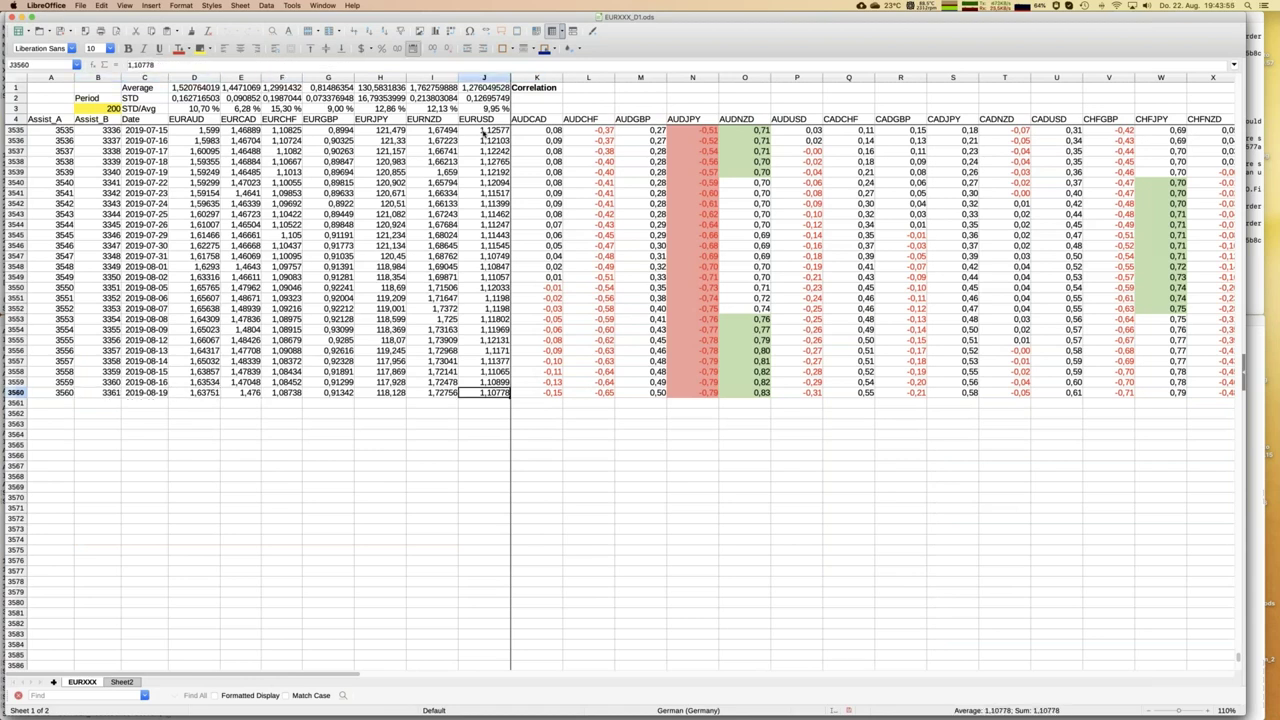
key(Right)
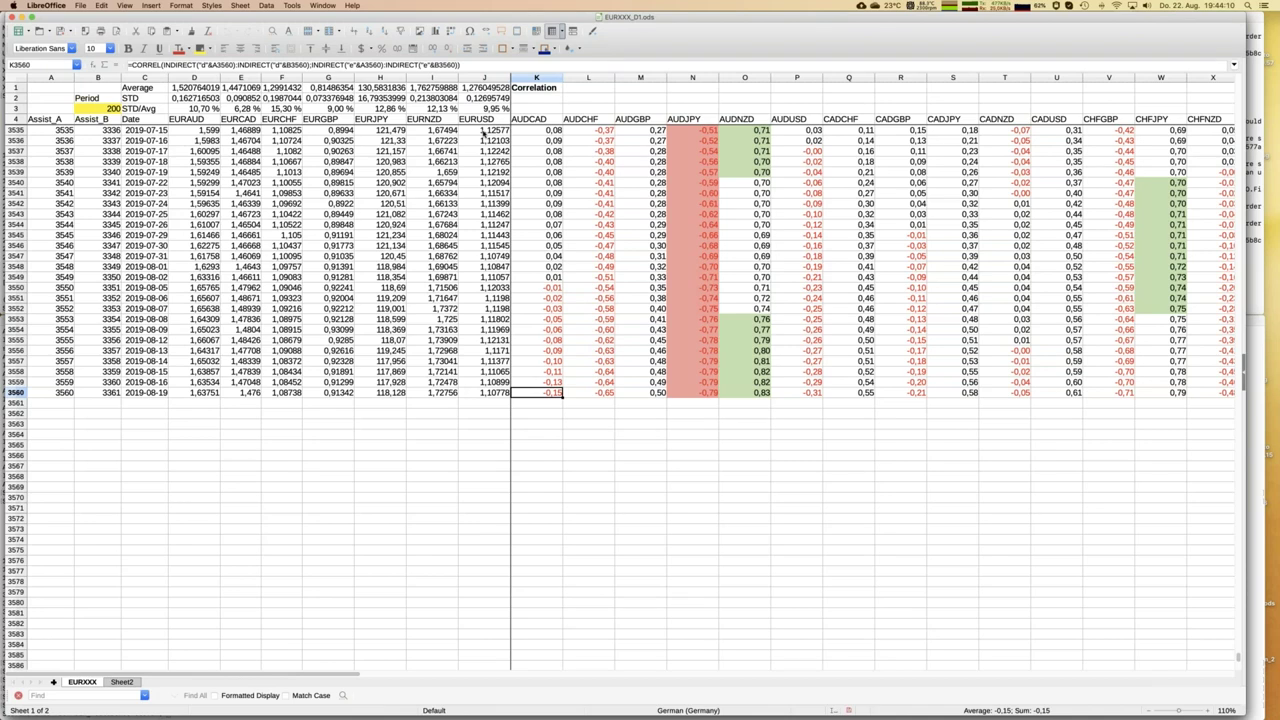
key(ctrl+shift+Right)
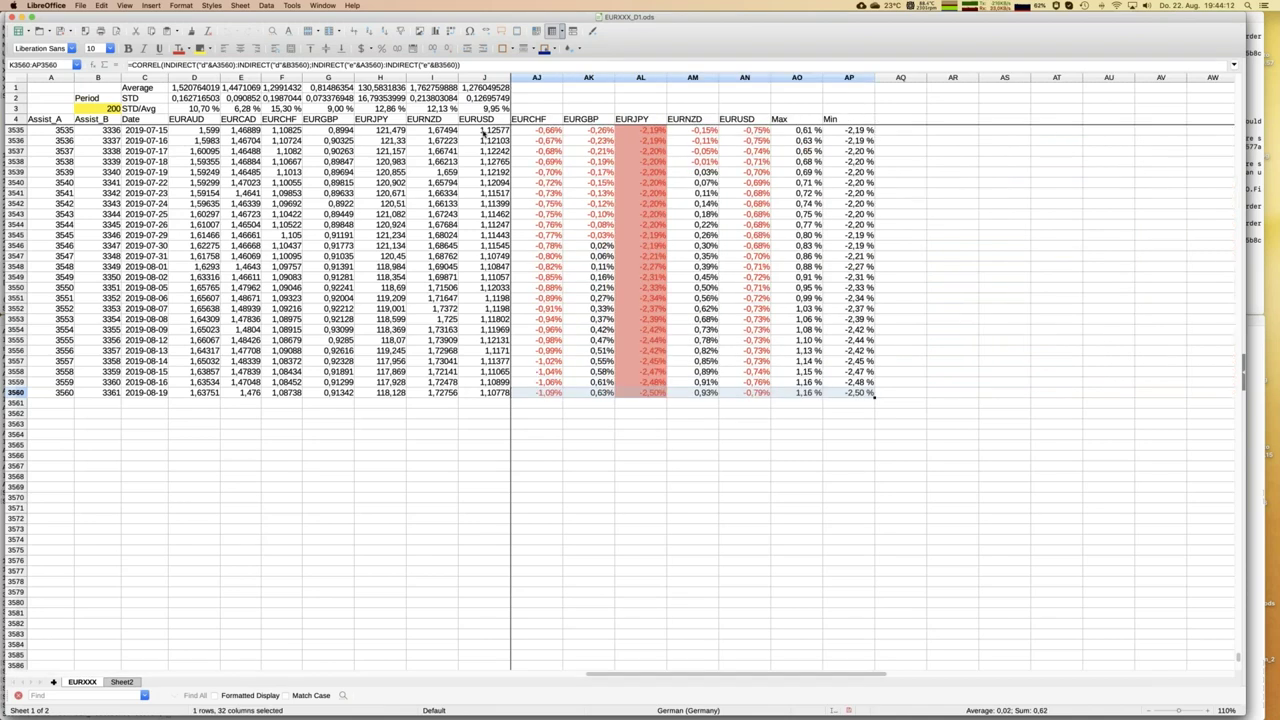
key(ctrl+c)
- Paste the copied results into Sheet2 starting at B5, with only text, numbers, and date & time
click(129, 684)
click(99, 130)
key(ctrl+v)
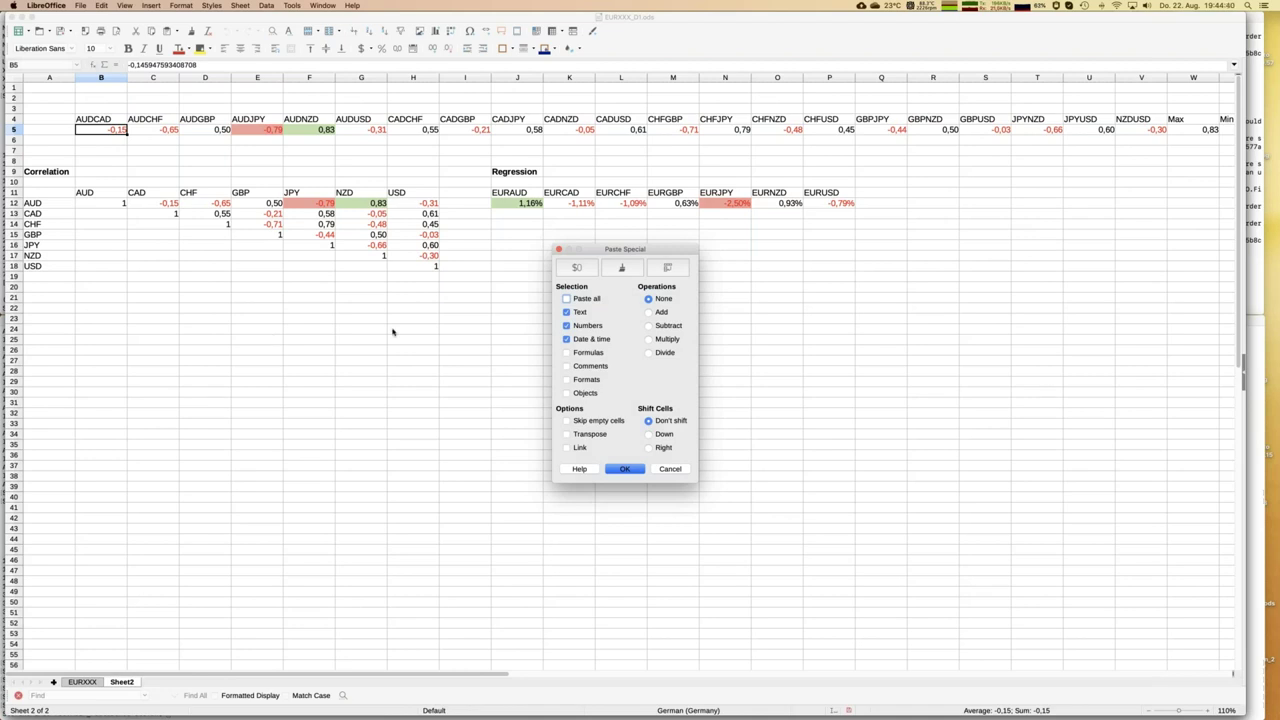
click(625, 470)
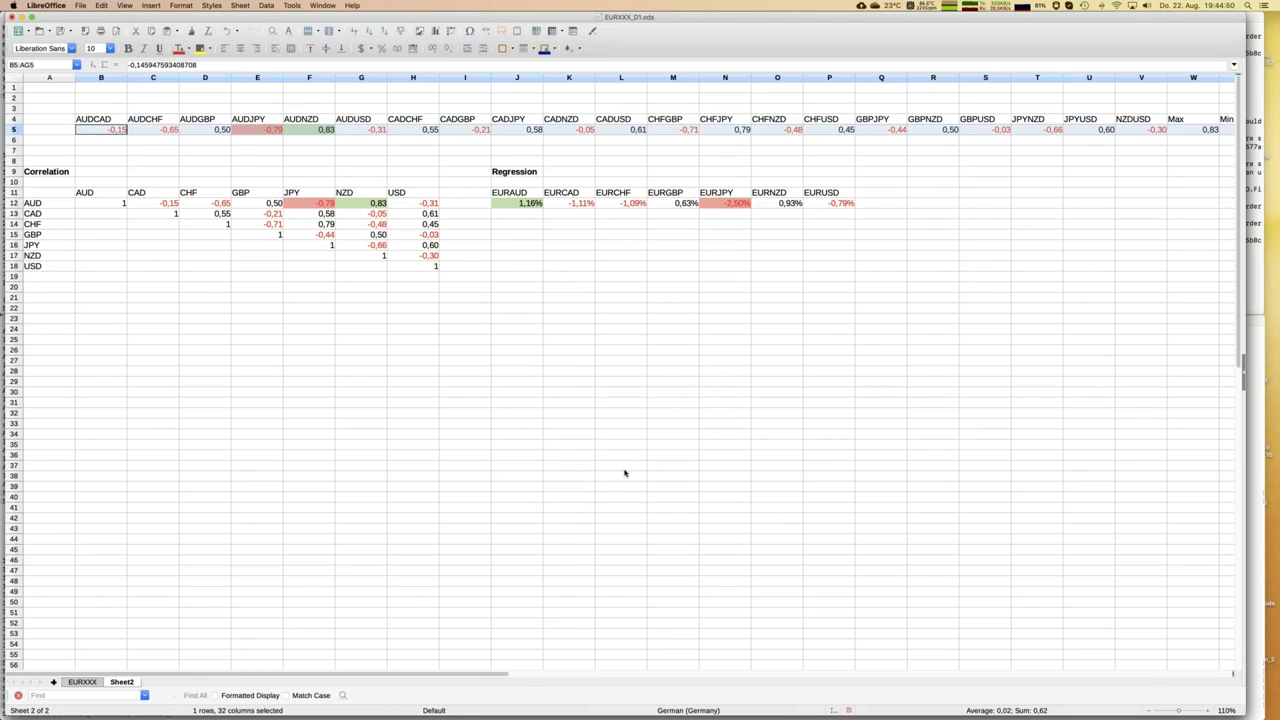
key(Escape)
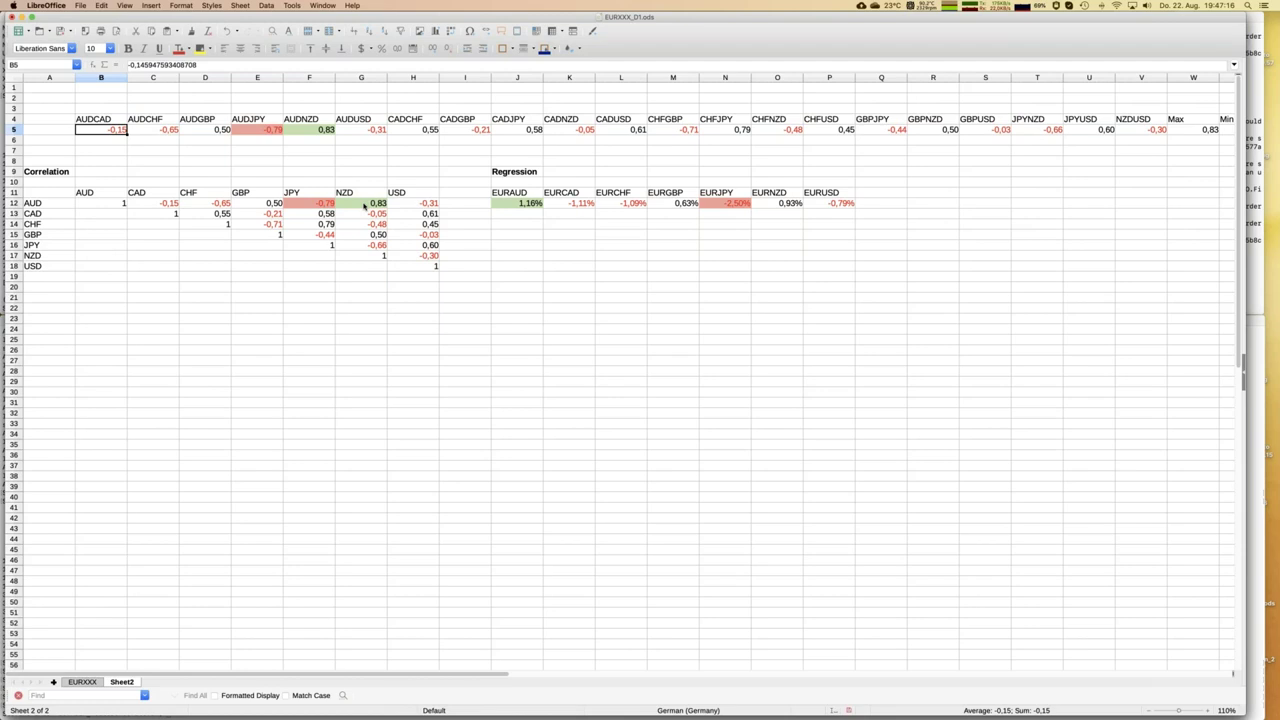
- Save the workbook and switch to the XM trading terminal
key(super+s)
mouse_move(10, 380)
scroll(60, 380, right, 1)
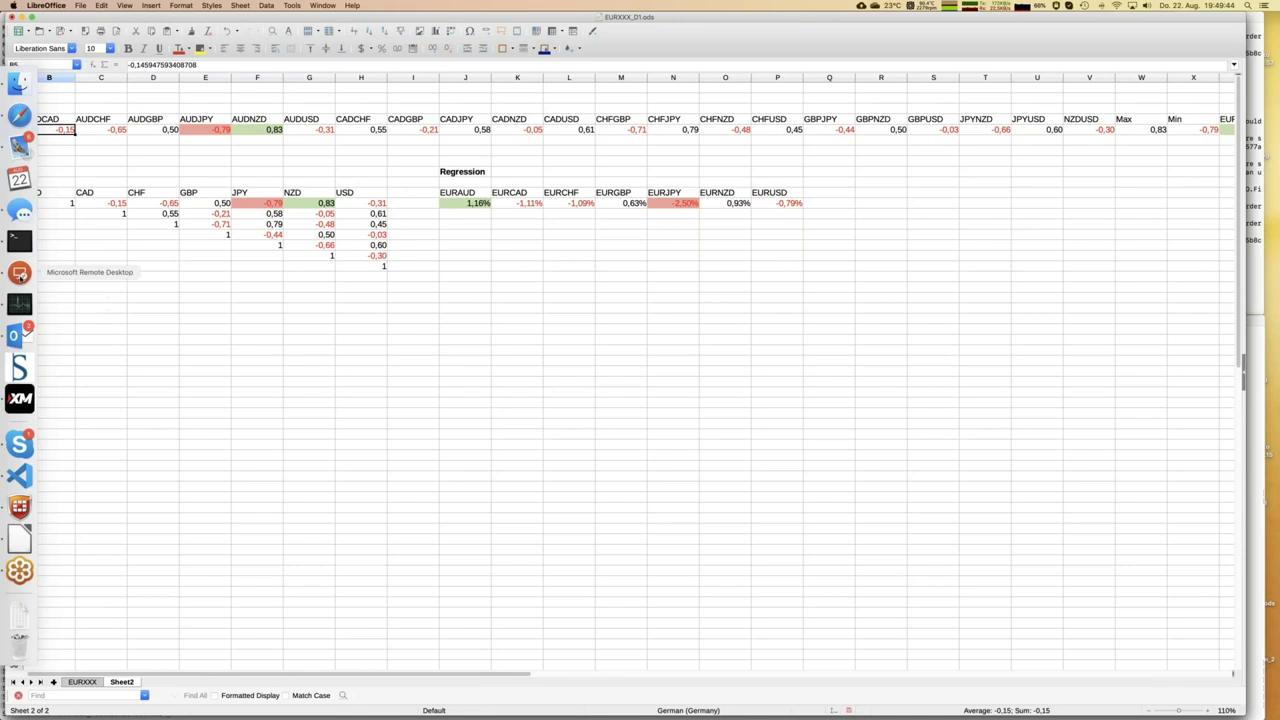
click(20, 398)
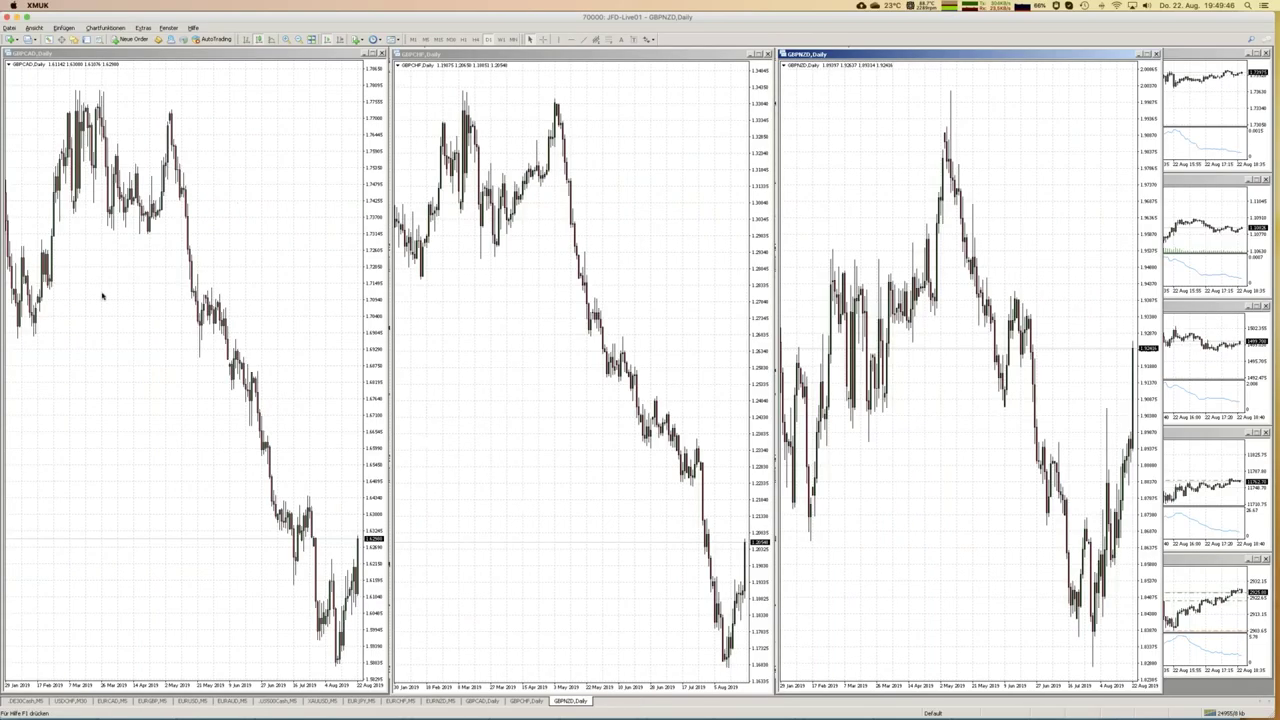
- Show the market watch symbols, open a new AUDJPY chart, and set it to the daily timeframe
click(61, 39)
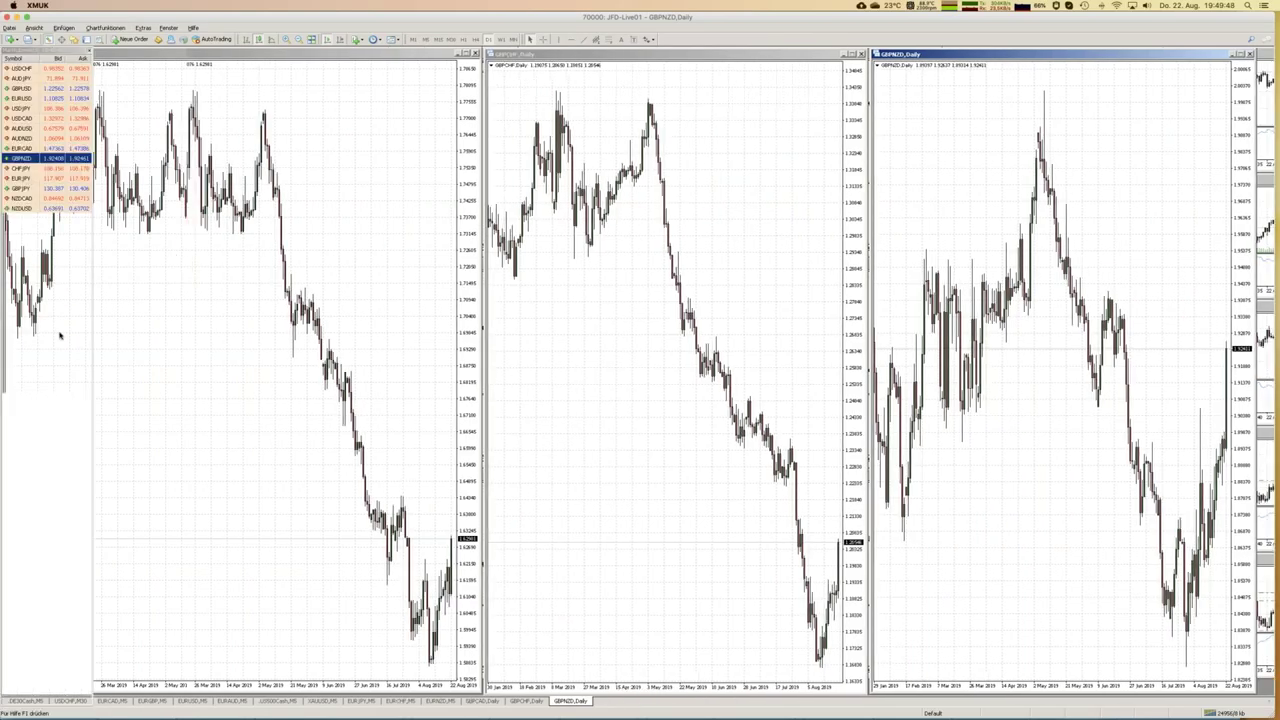
right_click(28, 78)
click(60, 96)
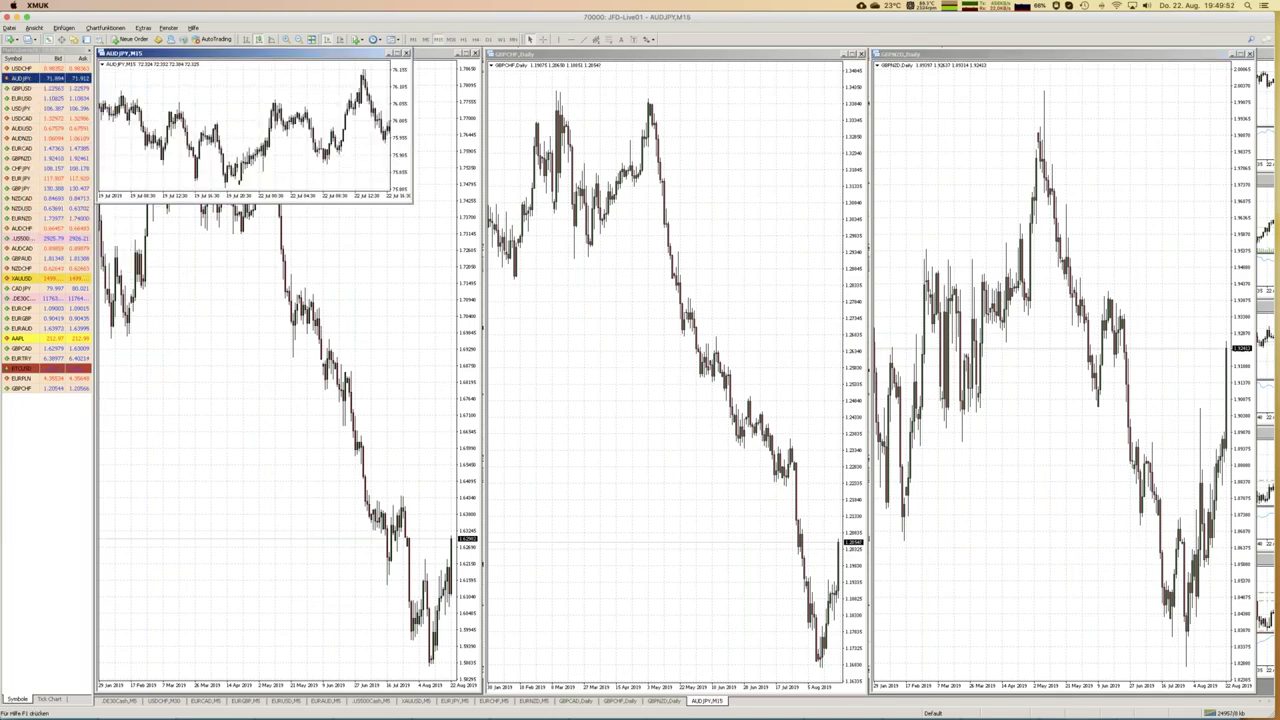
click(489, 39)
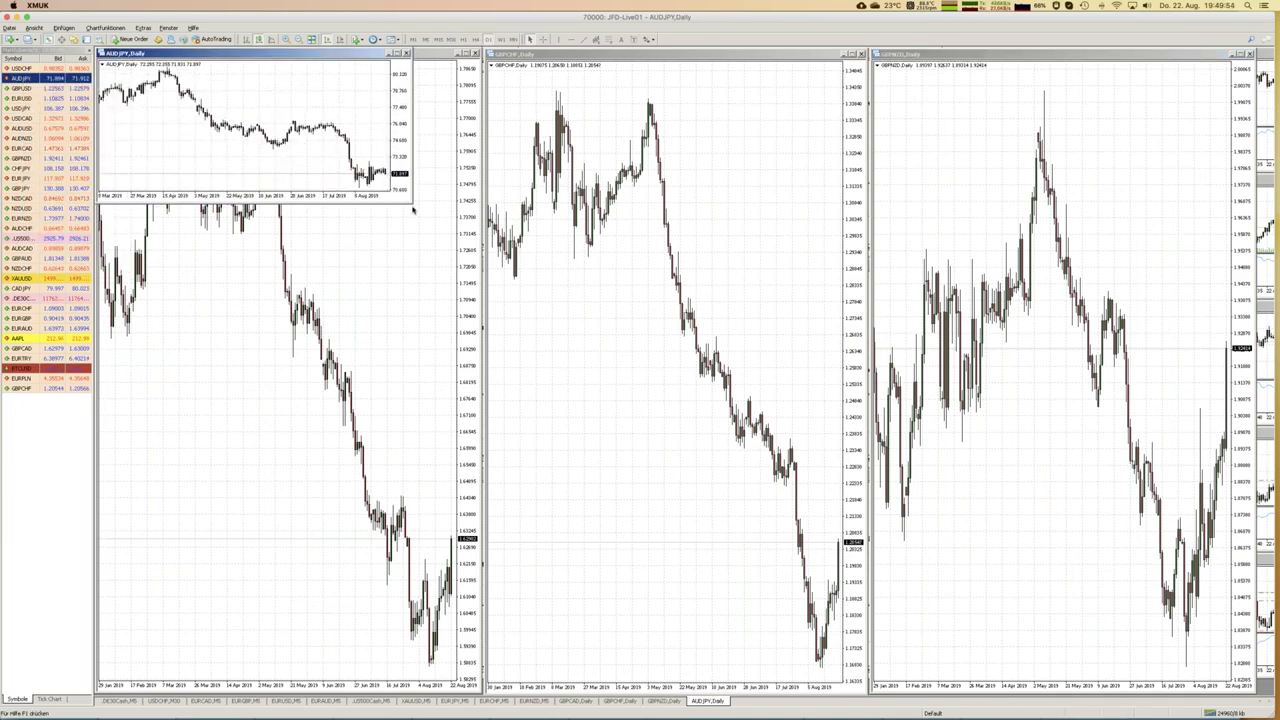
- Enlarge the AUDJPY daily chart and place it between the GBPCAD and GBPNZD charts, narrowed so that both remain readable
drag(412, 207, 685, 597)
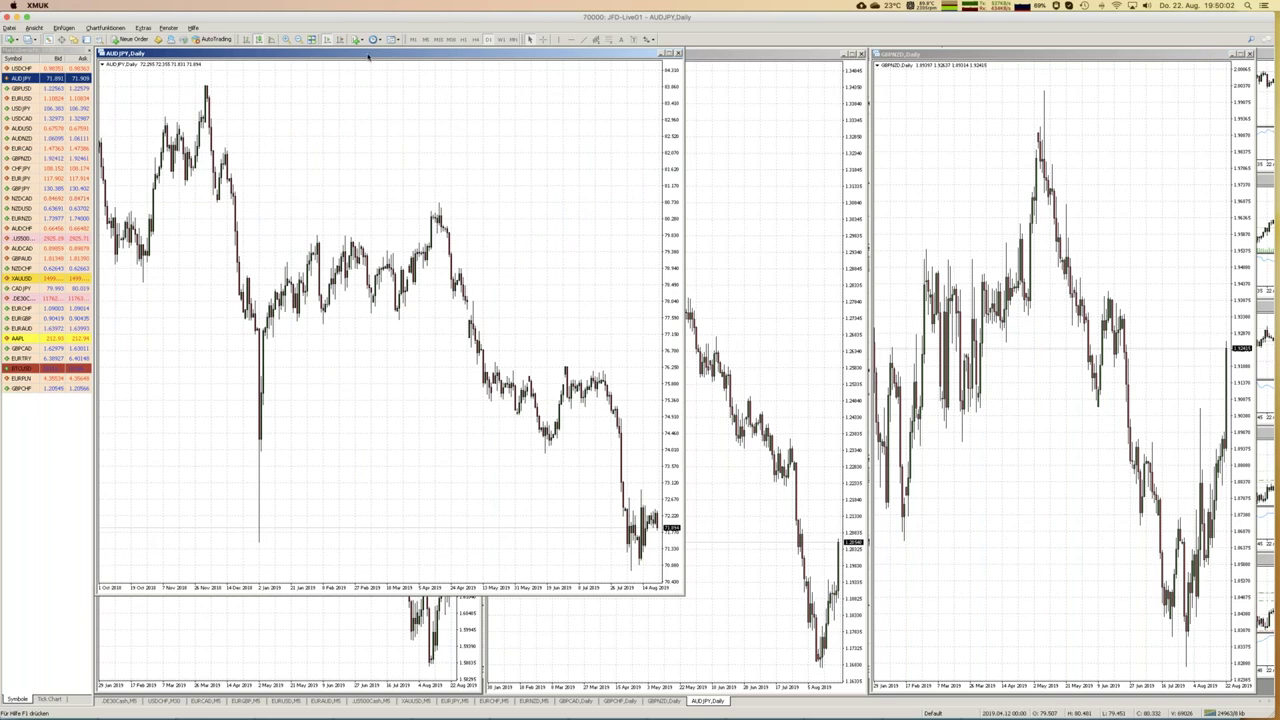
drag(415, 56, 791, 68)
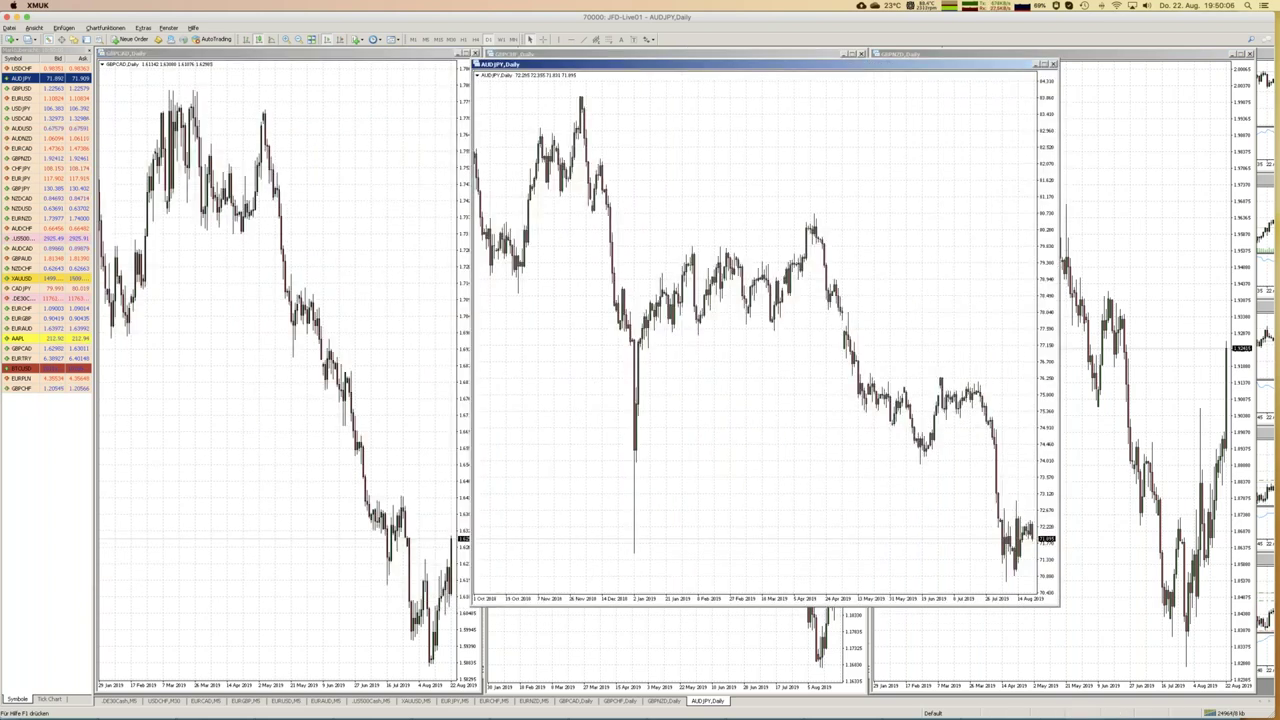
drag(1058, 210, 891, 216)
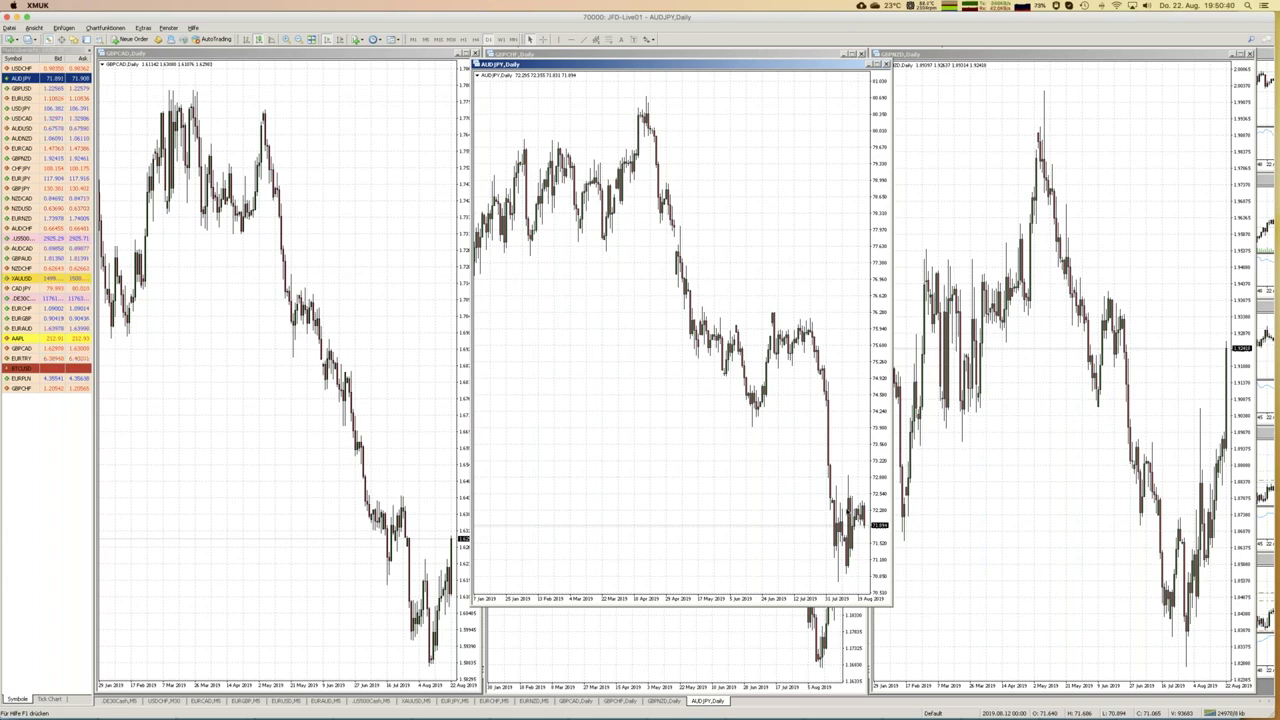
- Return to the spreadsheet, check the AUD/JPY correlation in F12 of the matrix, and go back to A12
key(ctrl+Left)
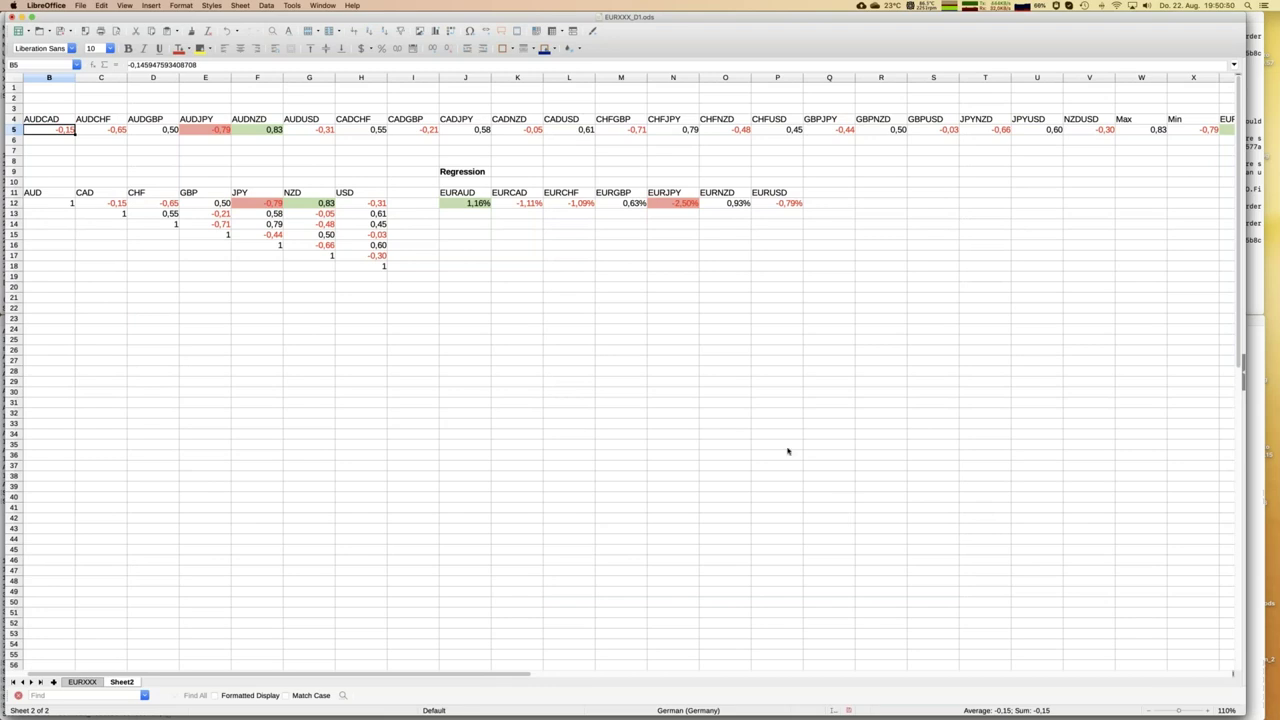
click(278, 207)
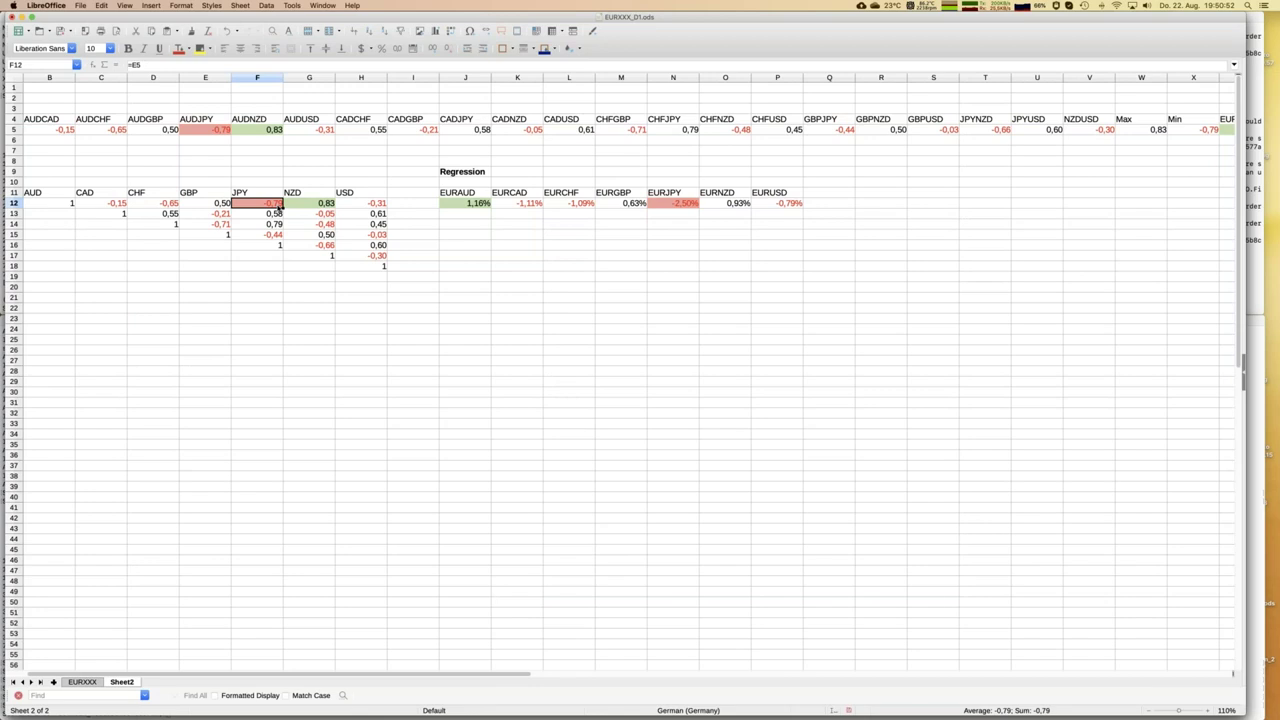
key(Home)
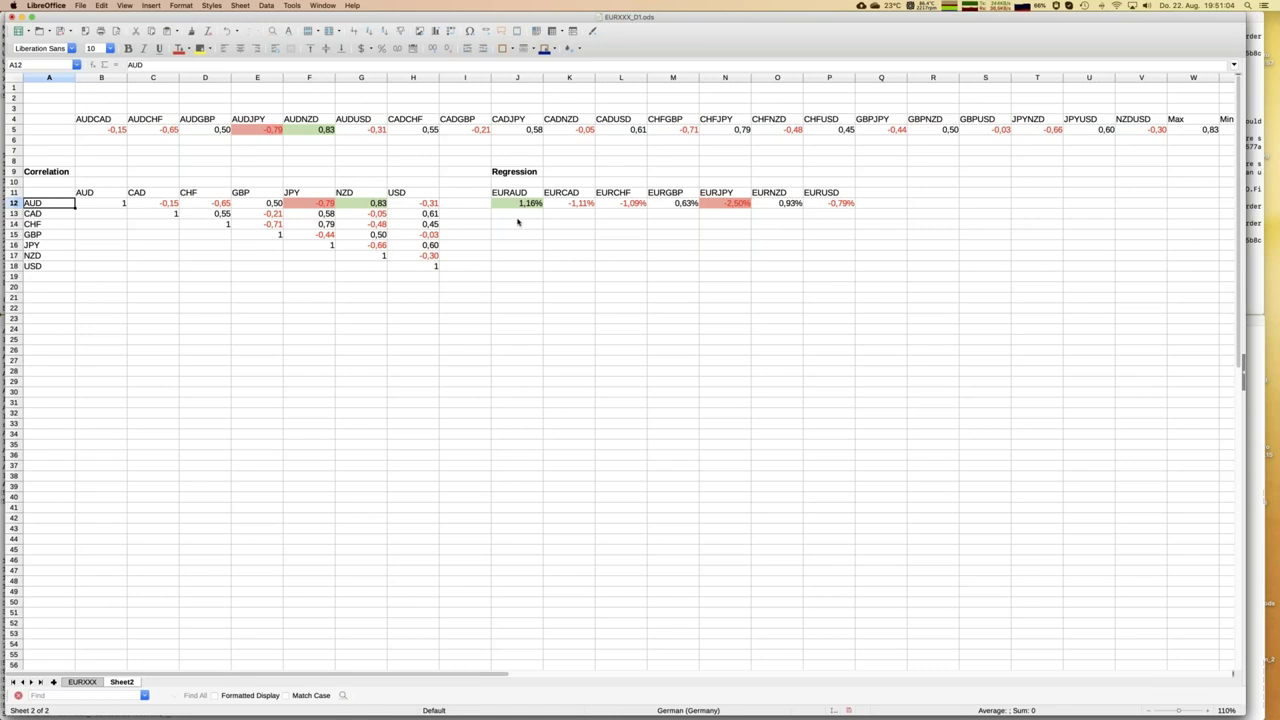
- On the EURXXX sheet, trace the AUDJPY correlations in column N back from the latest rows and examine N3511
click(95, 684)
click(643, 393)
key(Home)
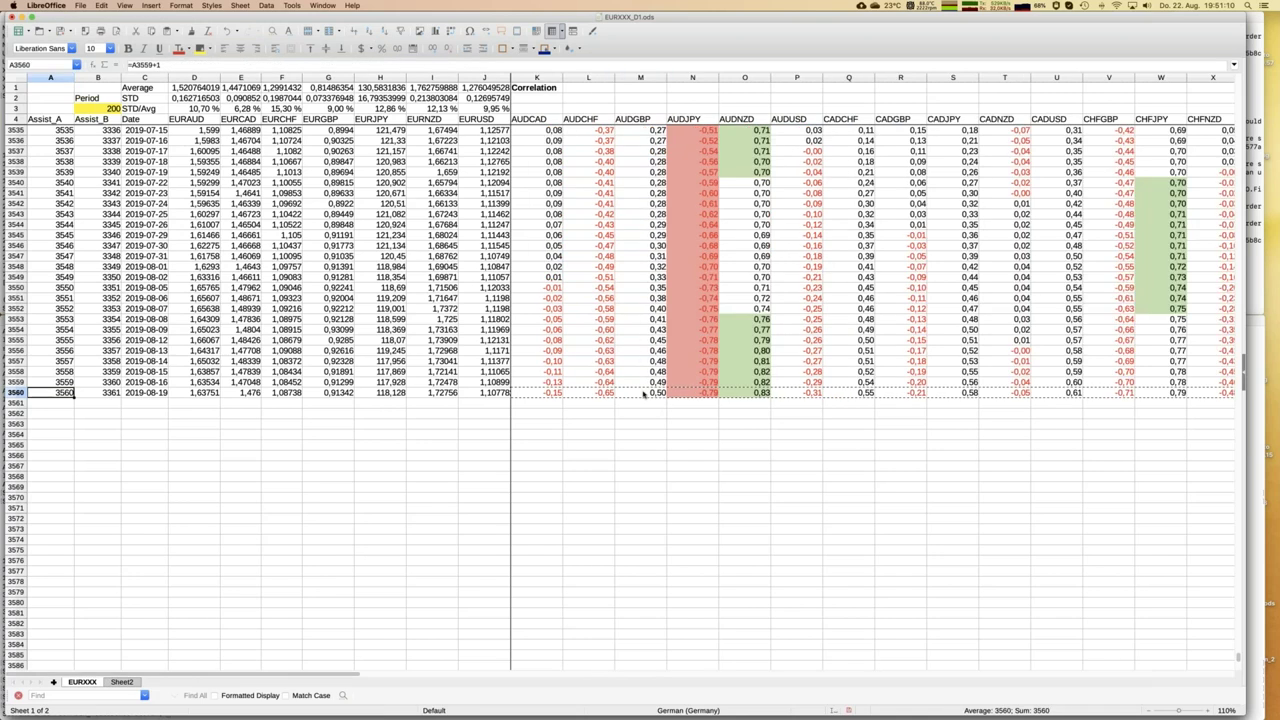
click(707, 267)
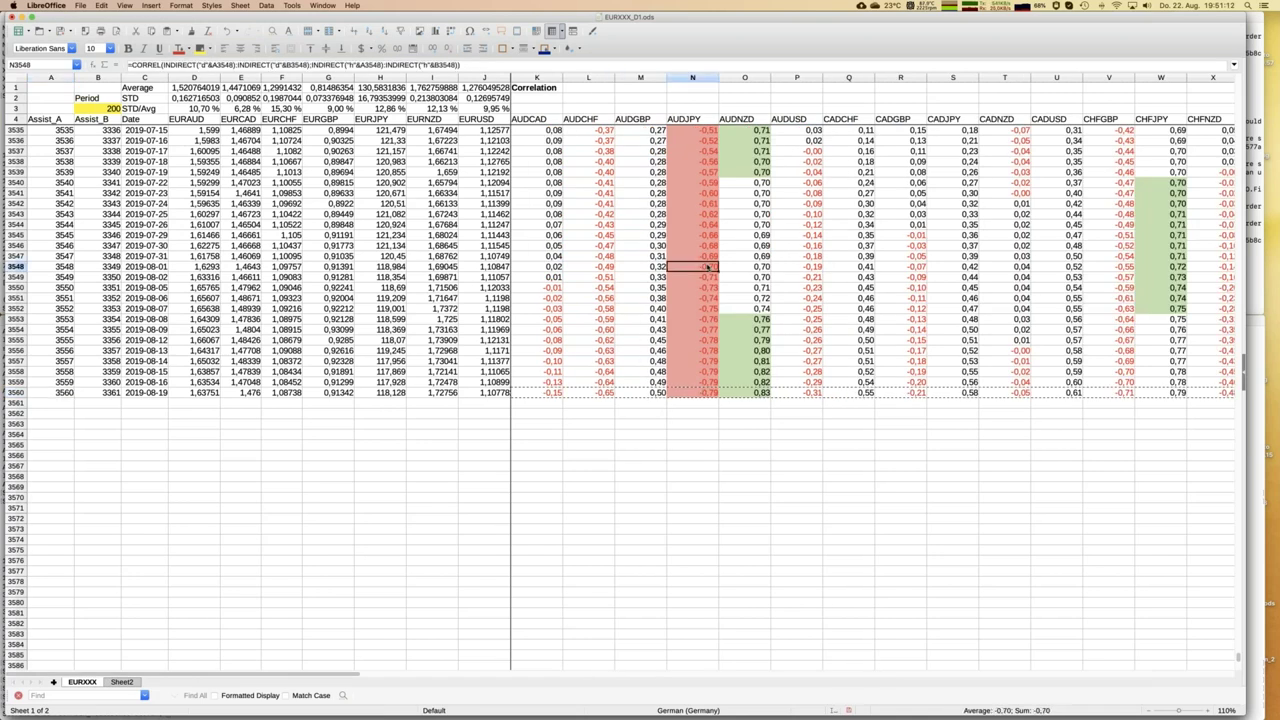
key(Up)
key(Up)
key(Up)
key(Up)
key(Up)
key(Up)
key(Up)
key(Up)
key(Up)
key(Up)
key(Up)
key(Up)
key(Up)
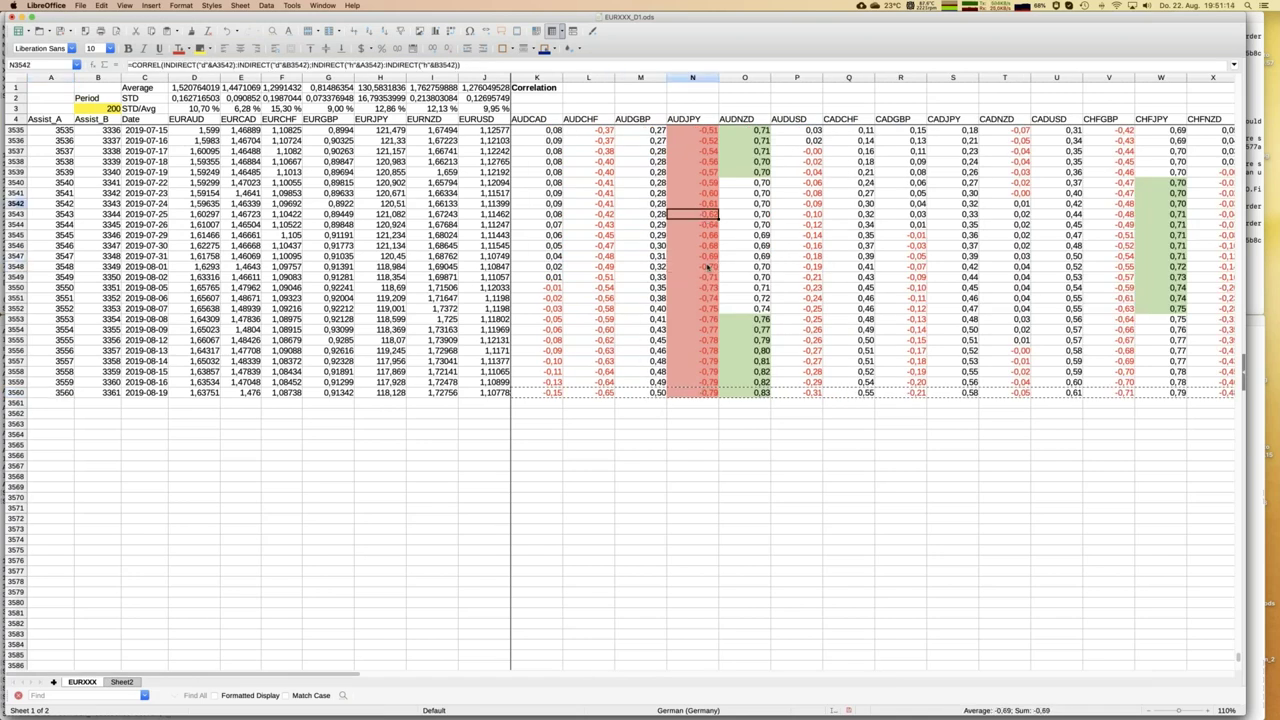
key(Up)
key(Up)
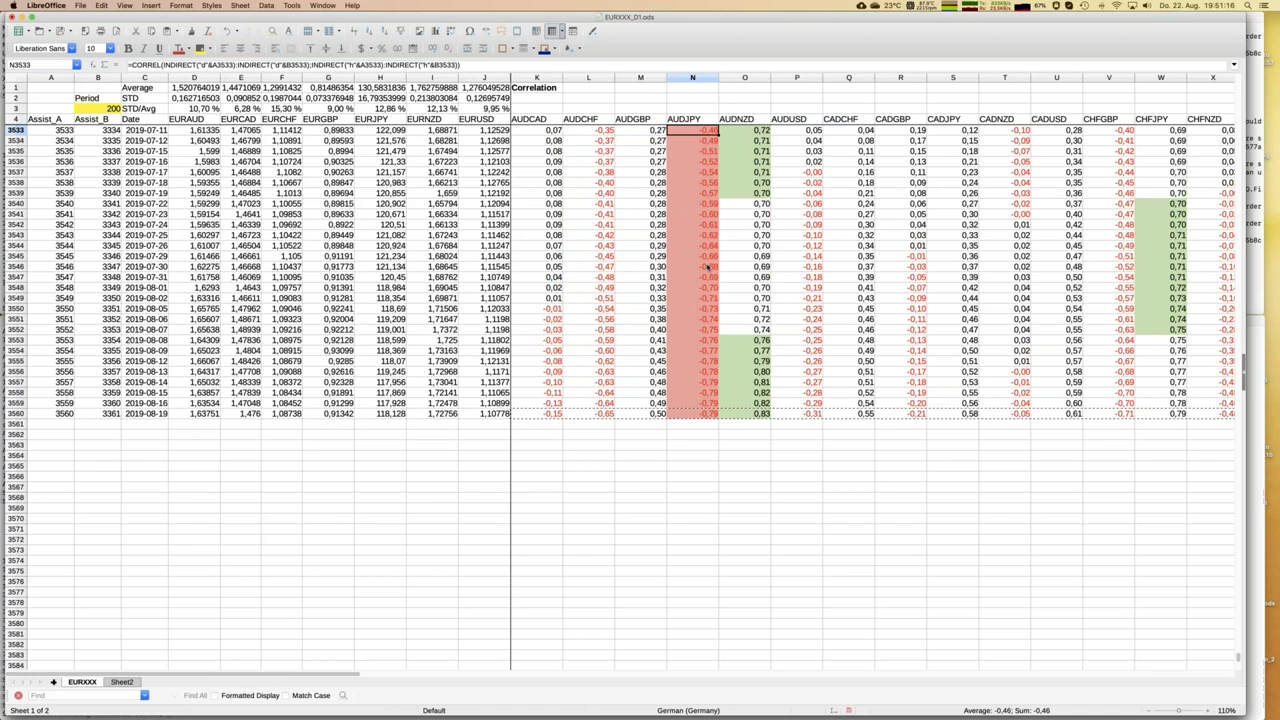
key(Up)
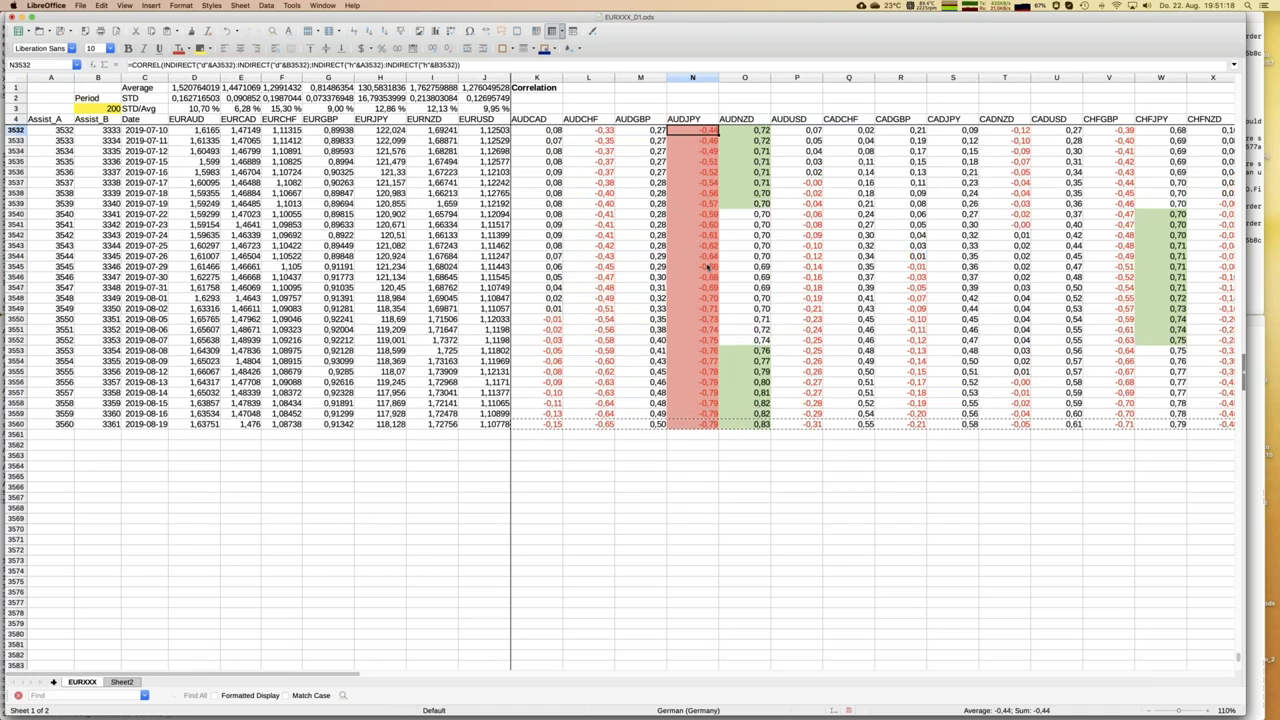
key(Page_Up)
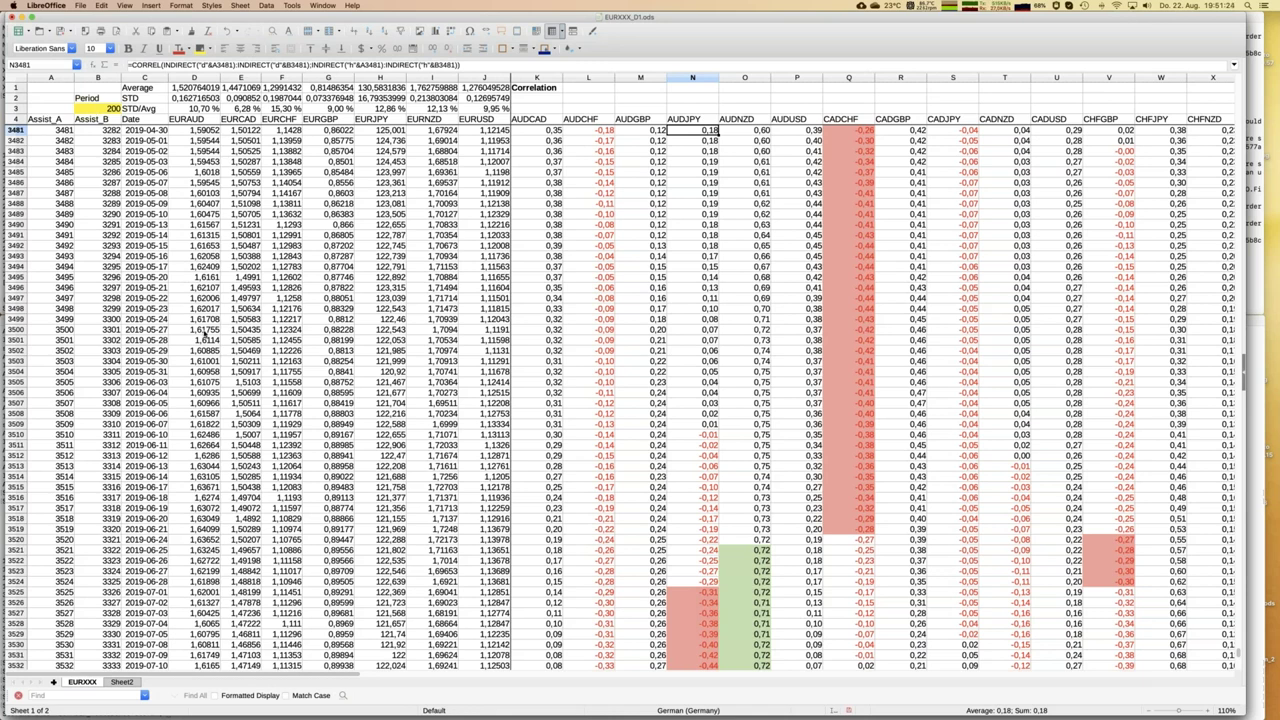
click(697, 446)
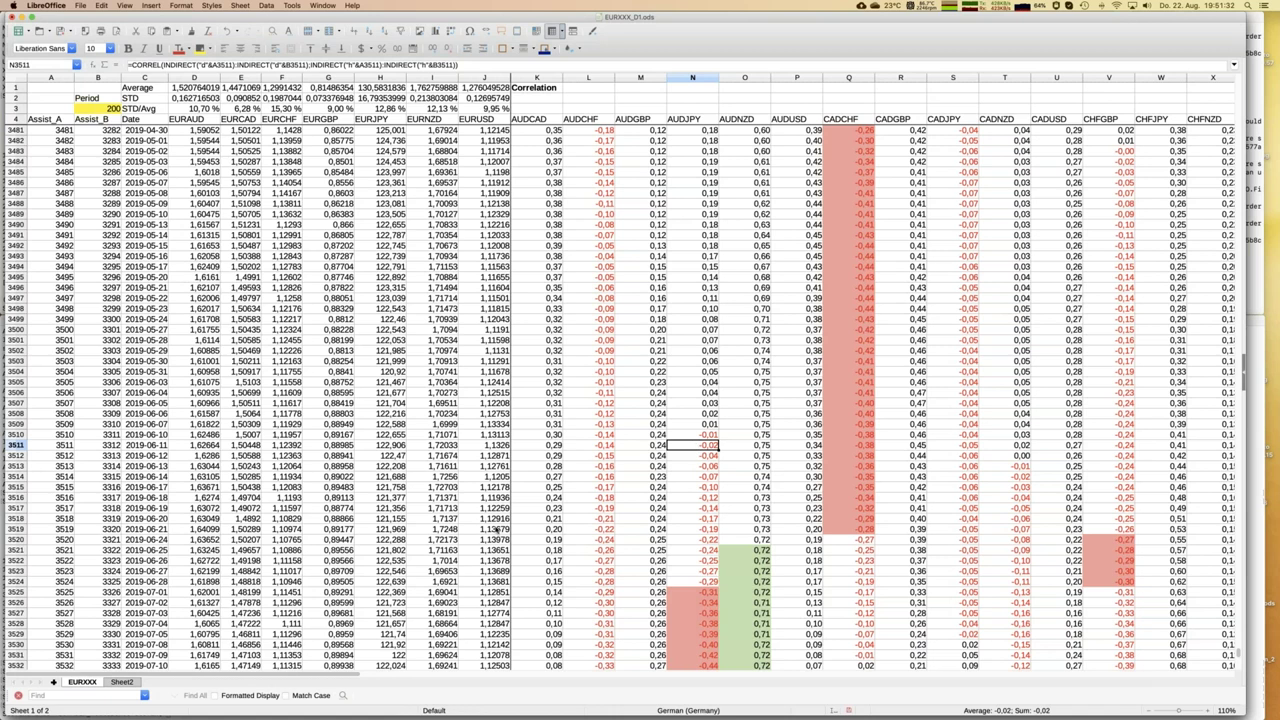
- Glance at Sheet2, then locate the first empty EURXXX row, 3561, and go through its input cells from Date to EURJPY
click(122, 682)
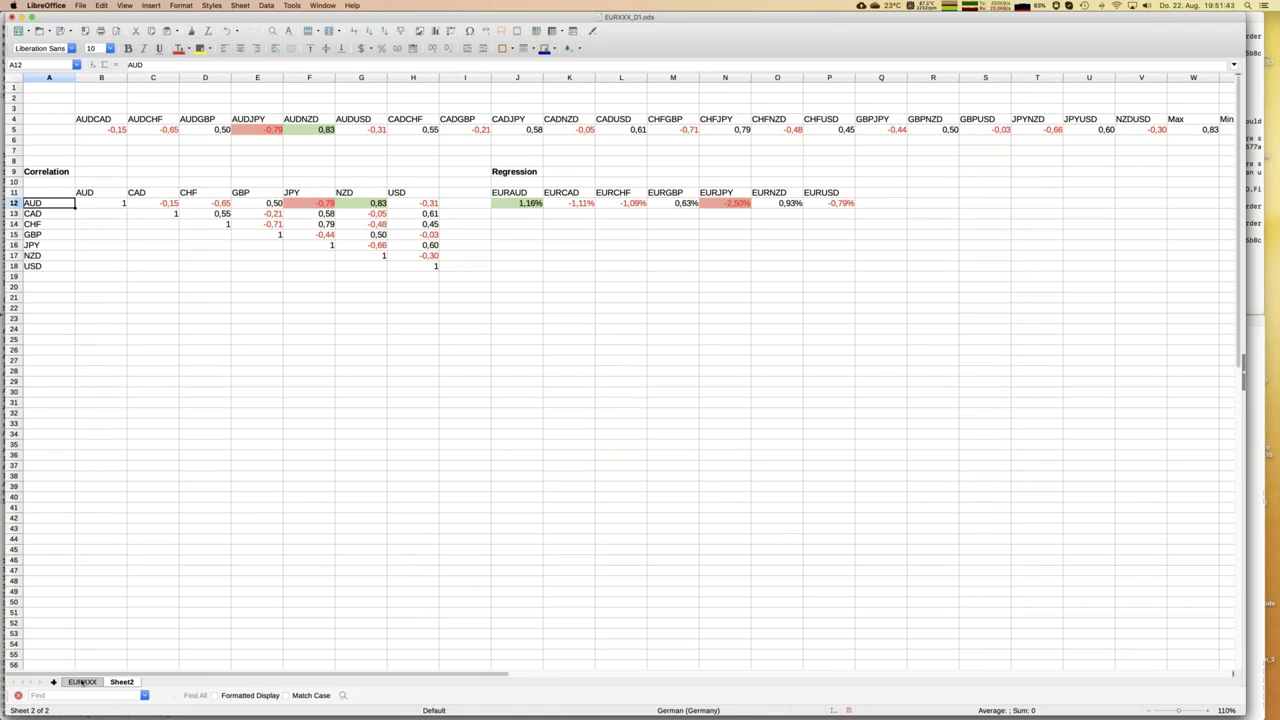
click(82, 682)
click(152, 562)
key(ctrl+Down)
key(Down)
key(Right)
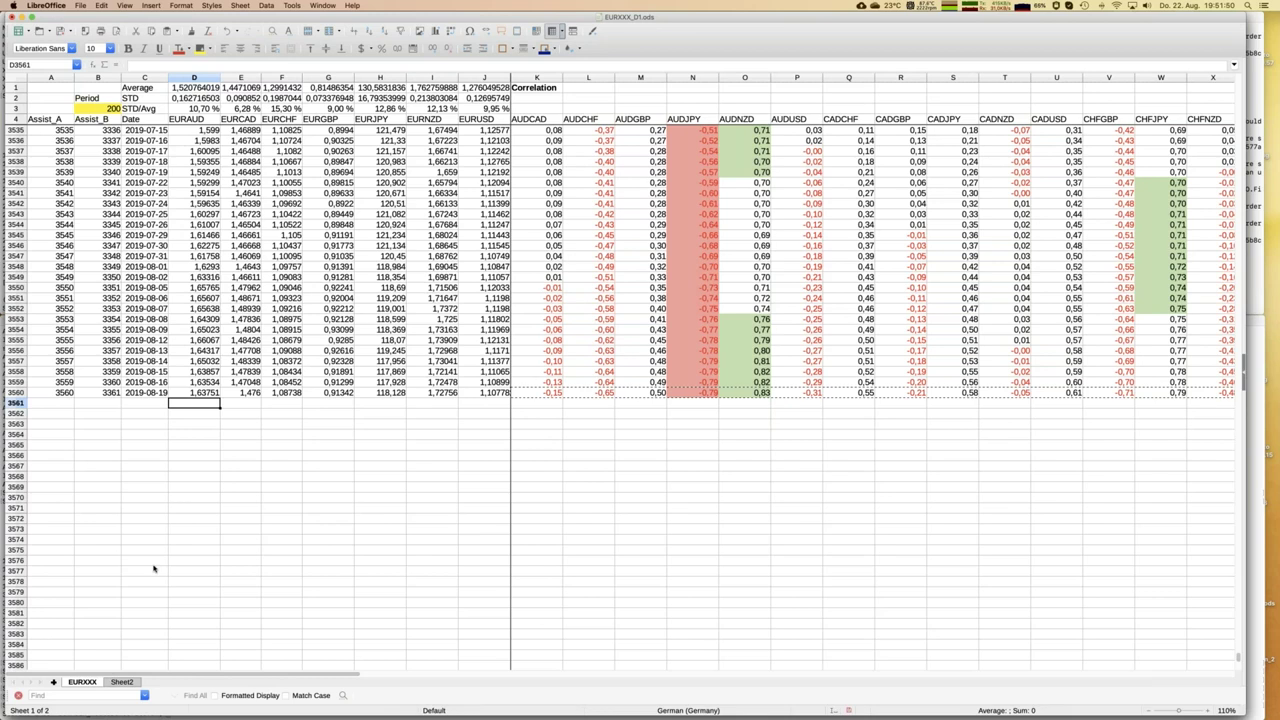
key(Left)
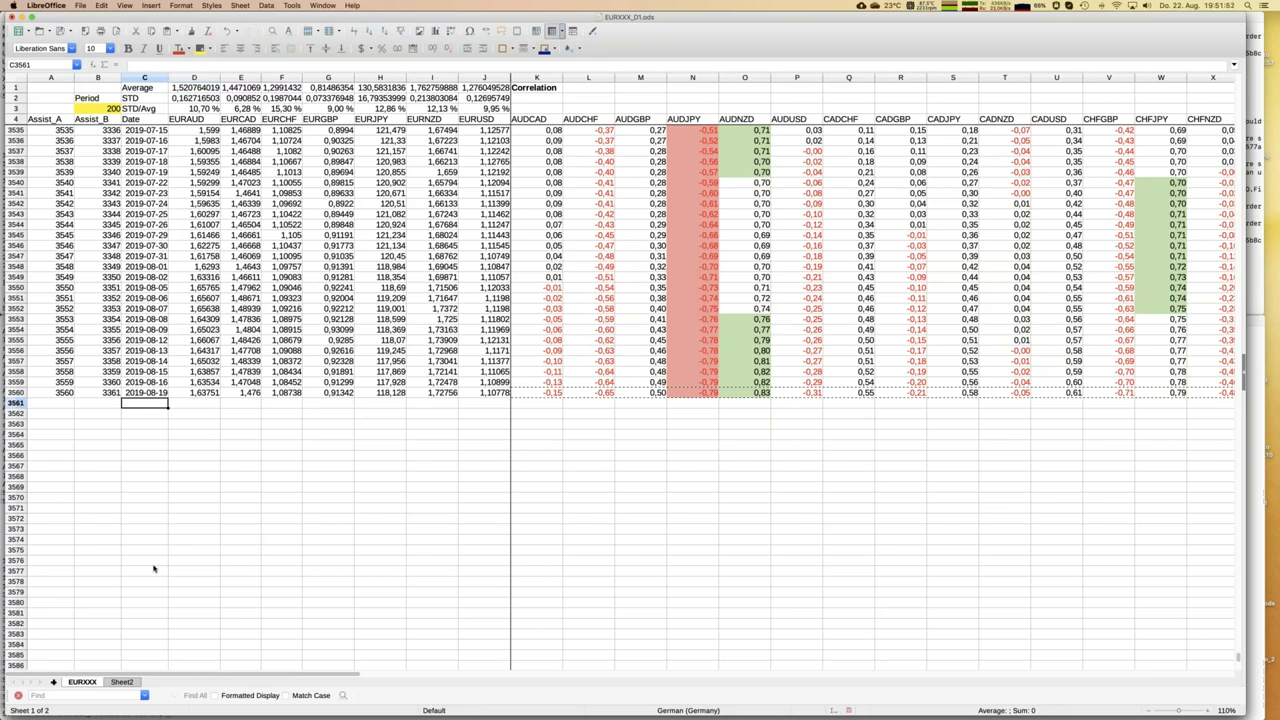
key(Right)
key(Right)
key(Right)
key(Right)
key(Right)
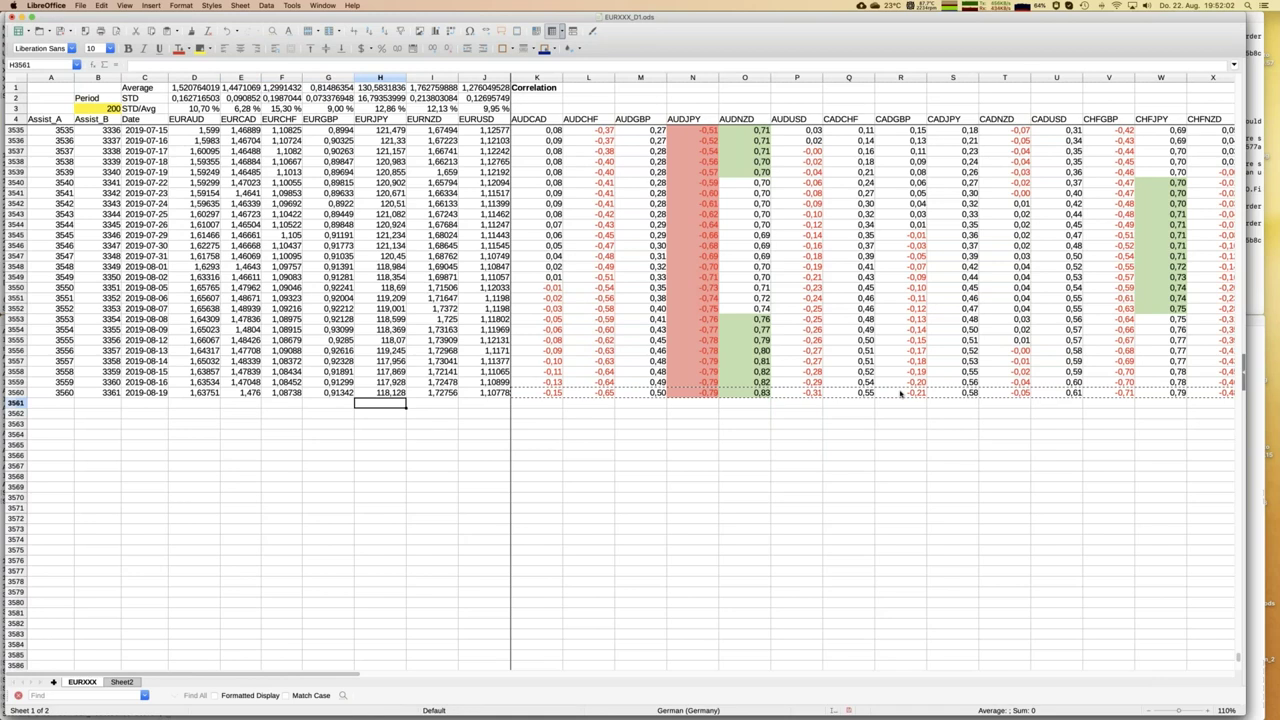
- Show the Sheet2 matrix again and switch to the Correlation EURXXX slide in the Impress presentation
click(127, 682)
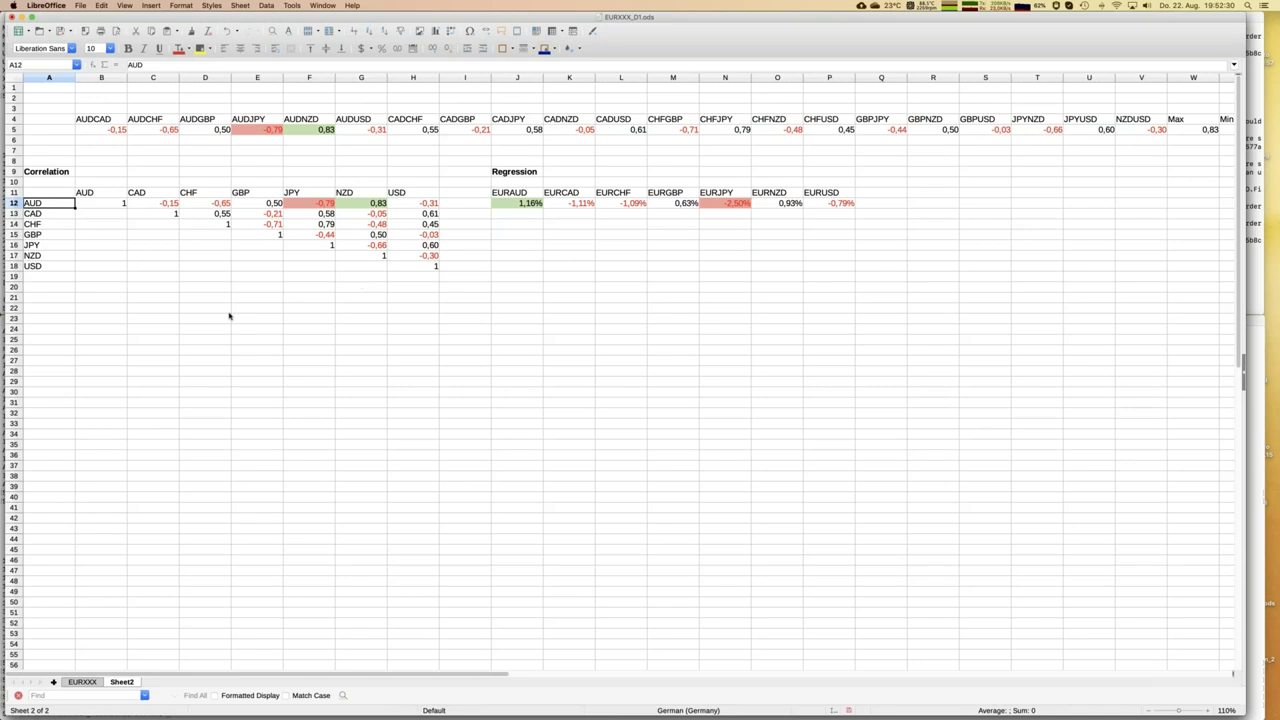
mouse_move(8, 335)
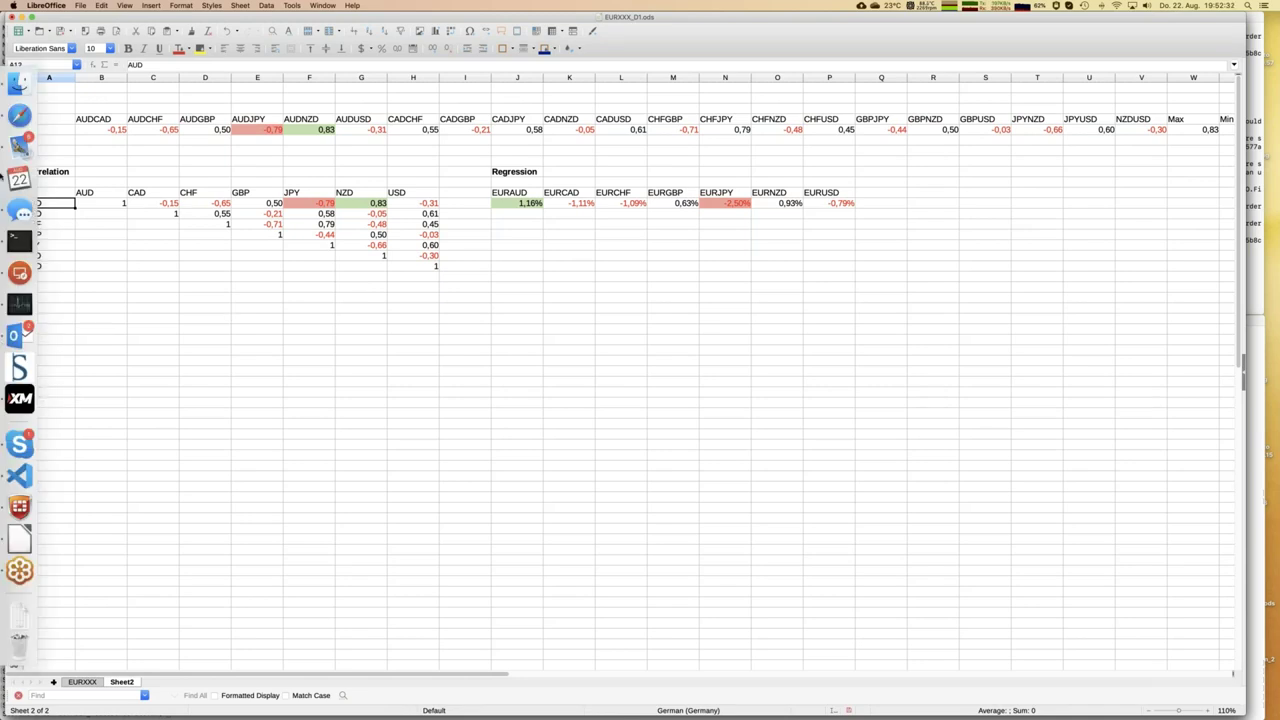
click(10, 538)
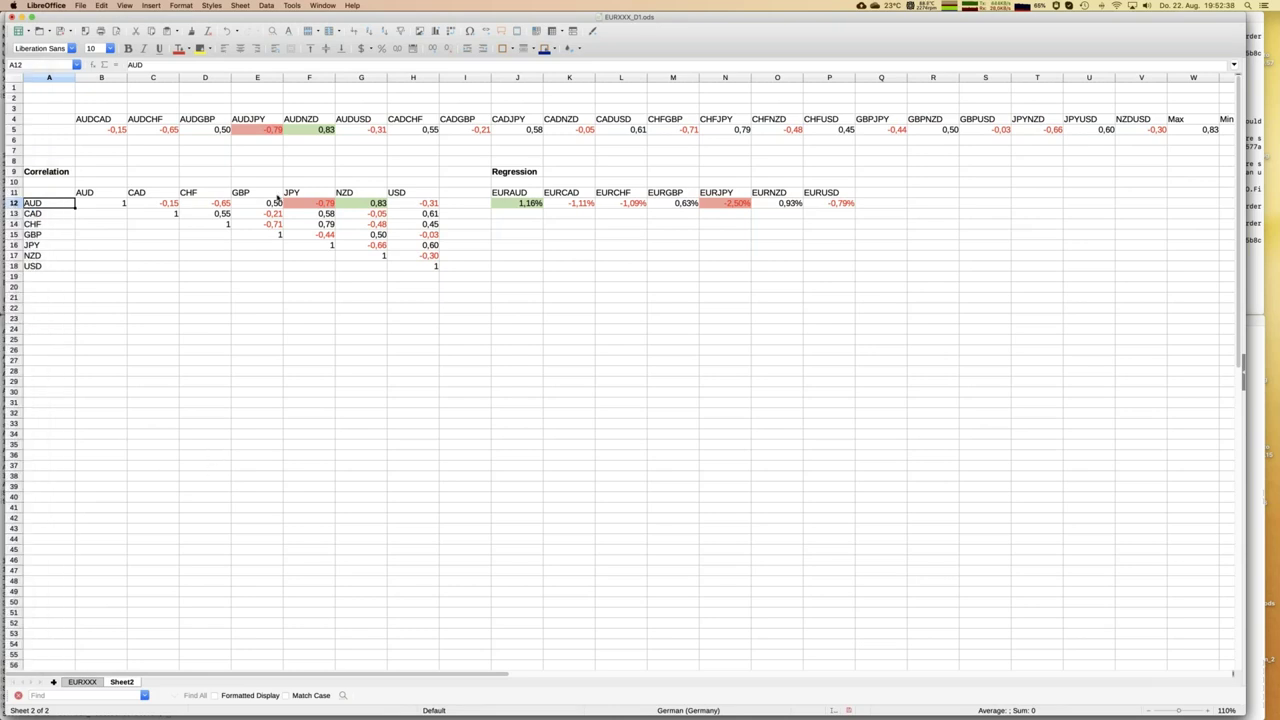
click(322, 6)
click(390, 71)
mouse_move(20, 368)
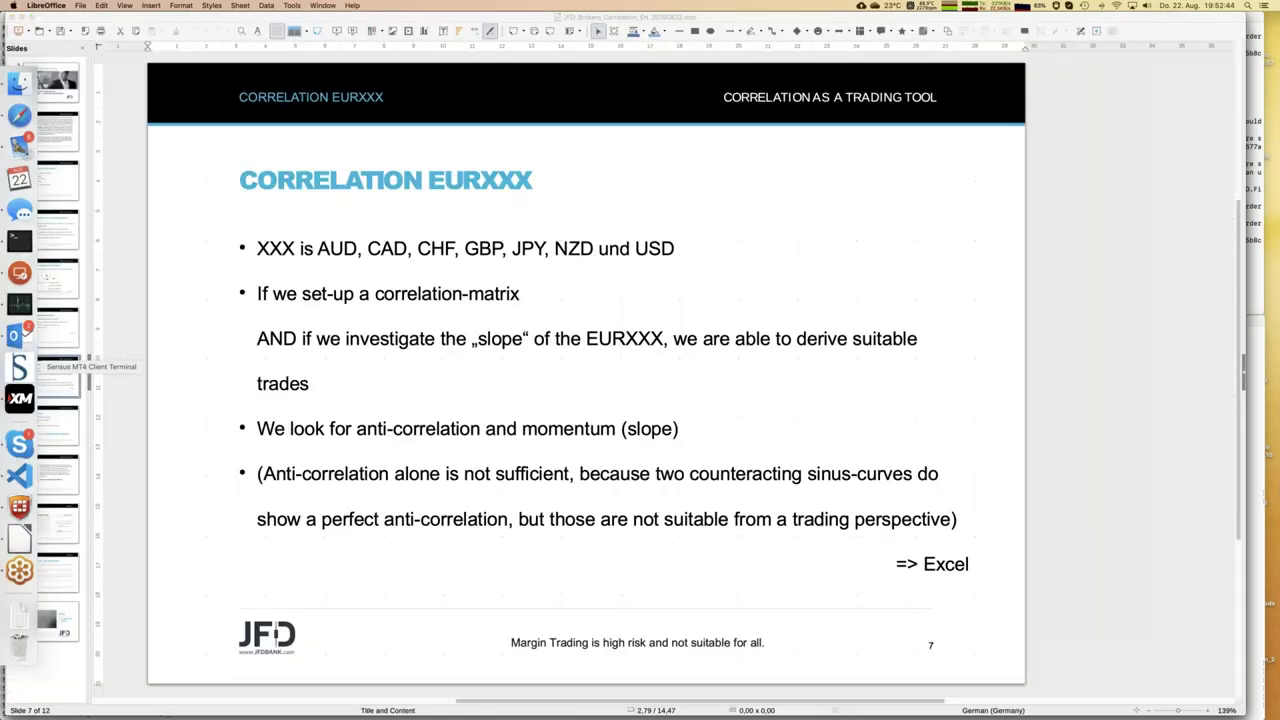